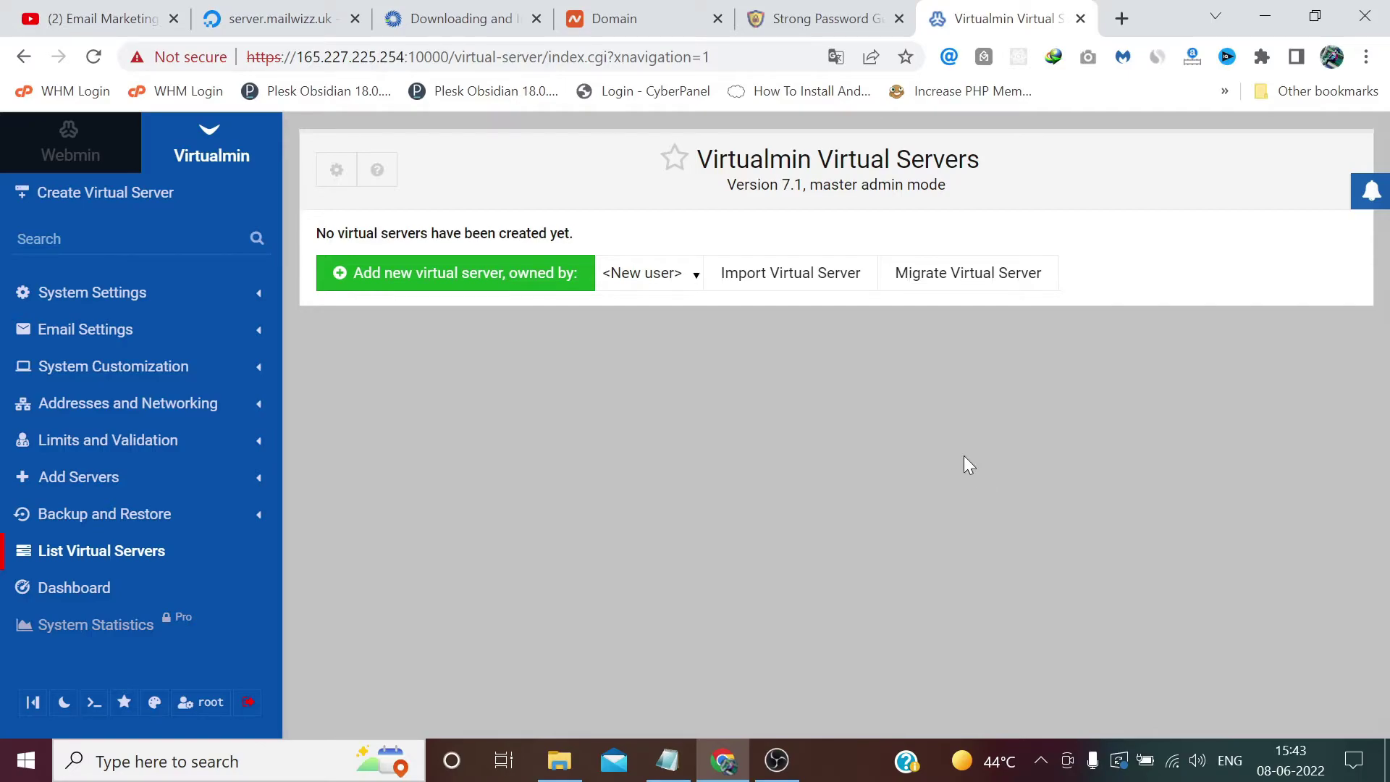
Step: Start adding a new virtual server owned by a new user
click(550, 273)
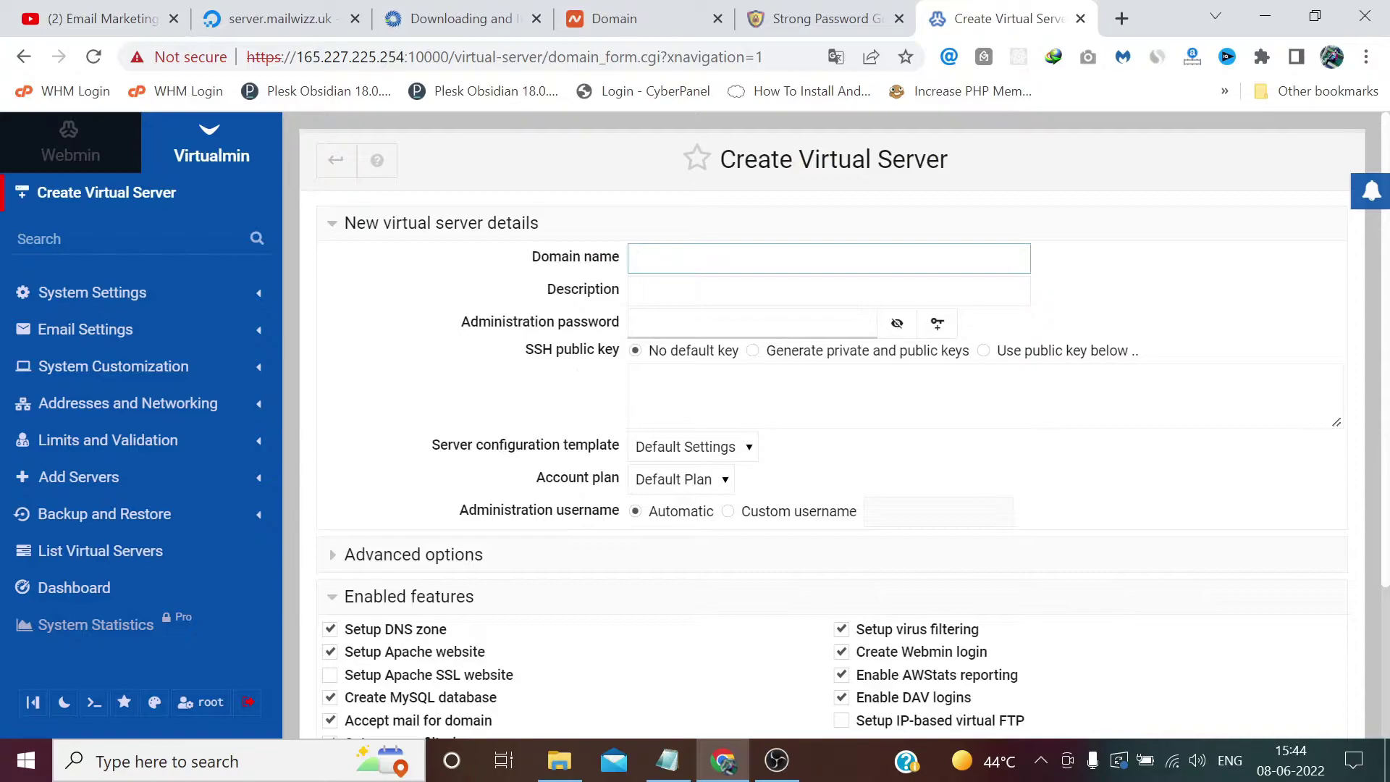
Step: Enter mailwizz.uk as the domain name, copied from the registrar page
click(670, 20)
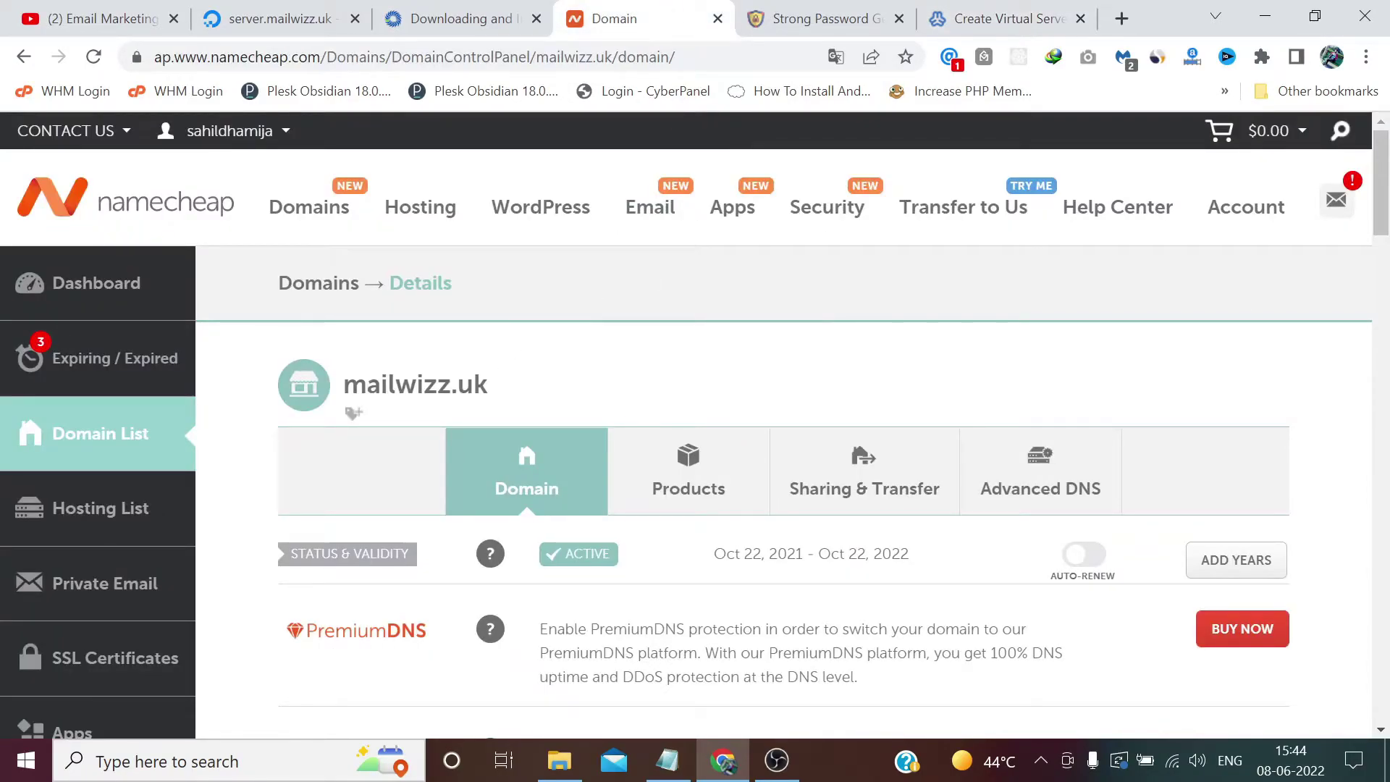
drag(489, 384, 367, 385)
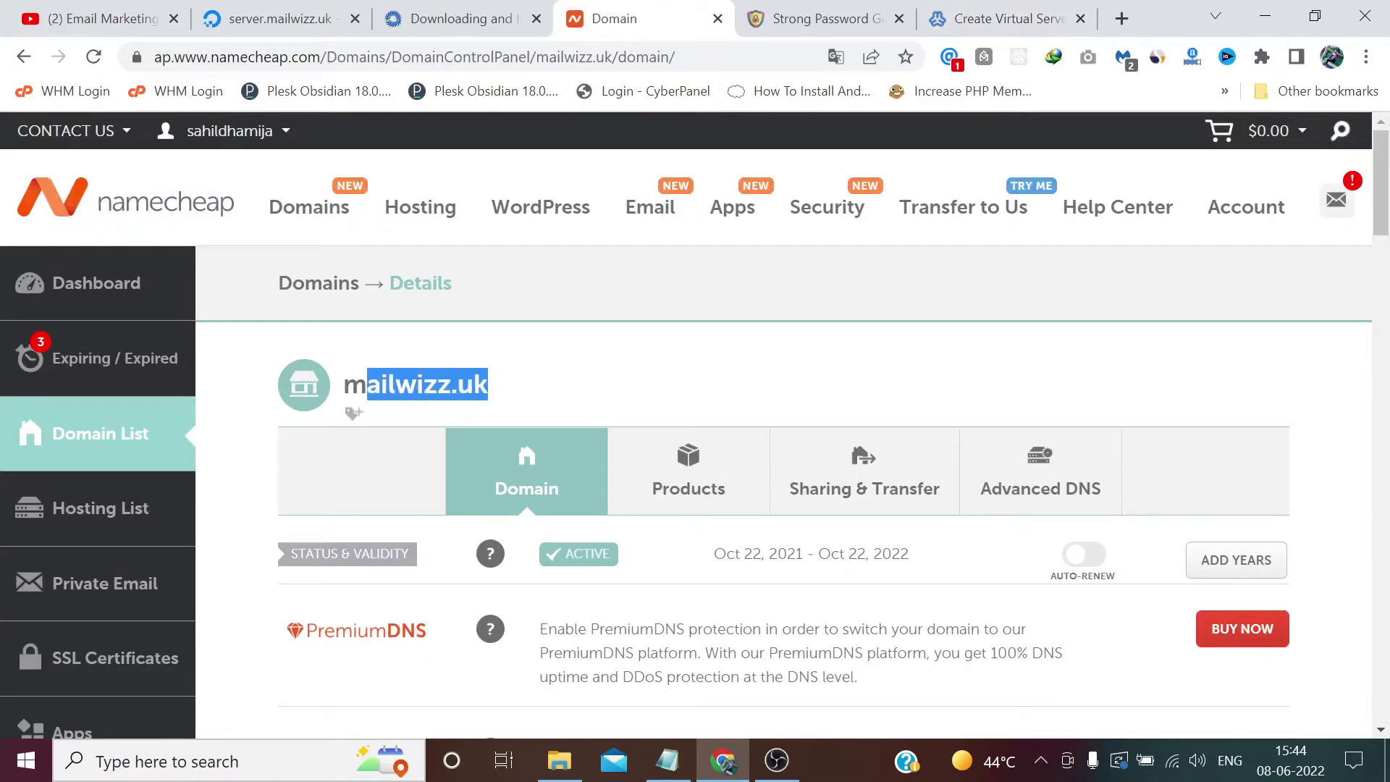
click(1013, 18)
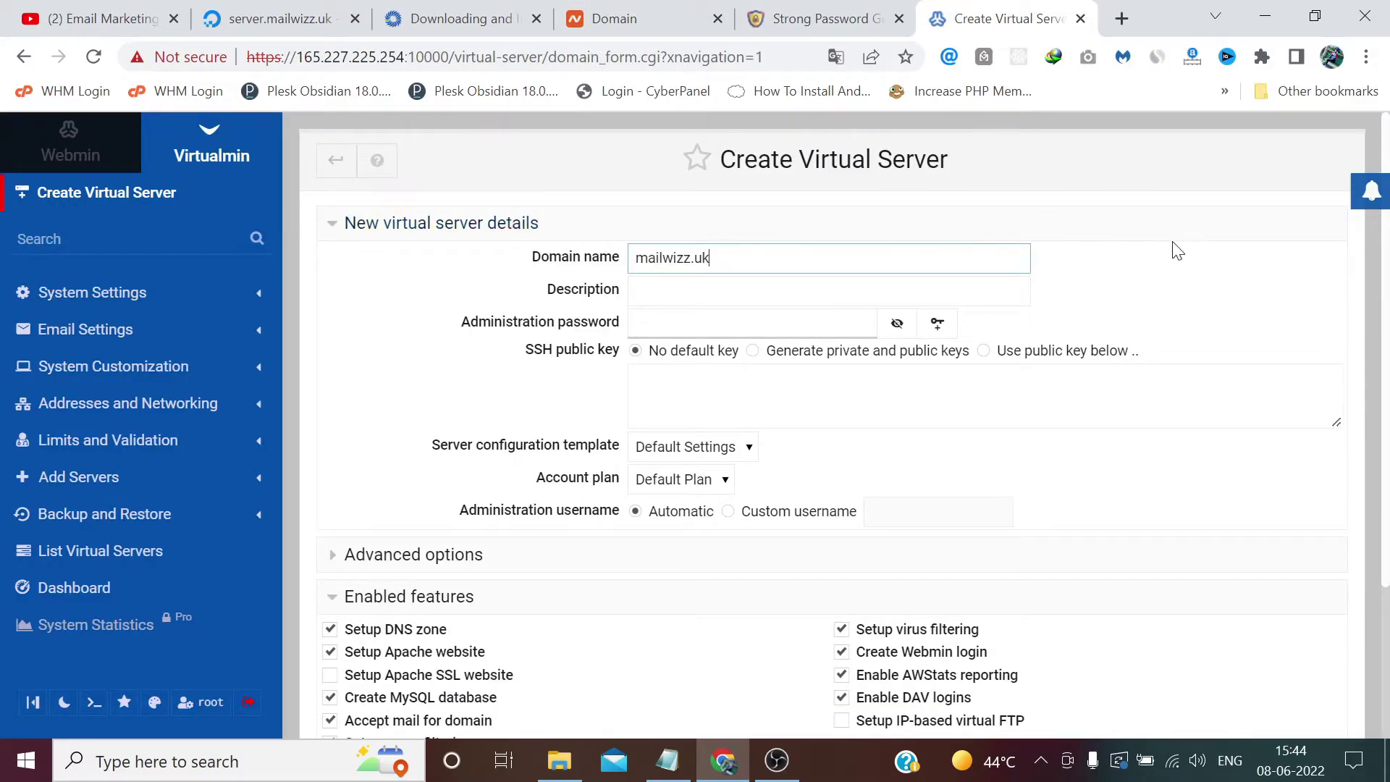
click(1200, 267)
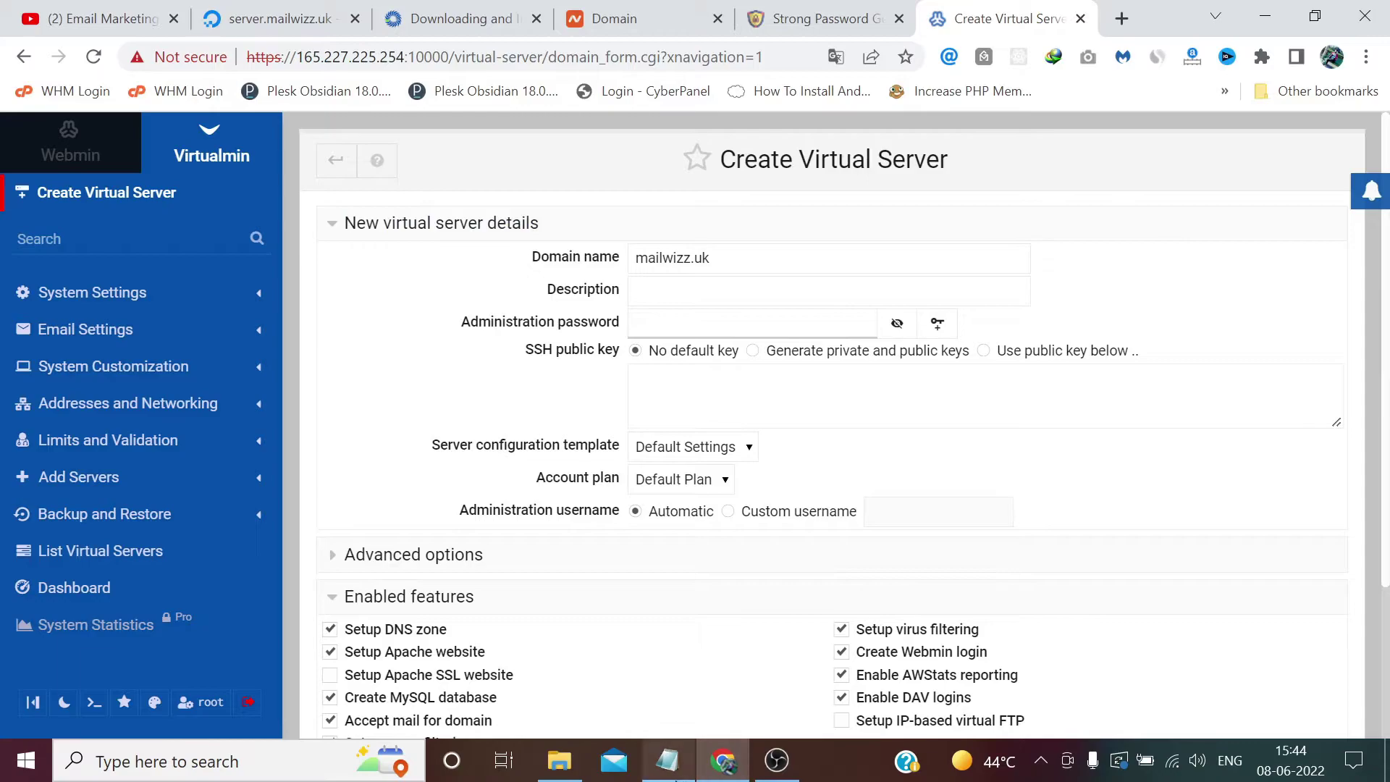
Step: Paste a generated password from the notes into the Administration password field
click(673, 773)
drag(375, 515, 216, 515)
click(753, 323)
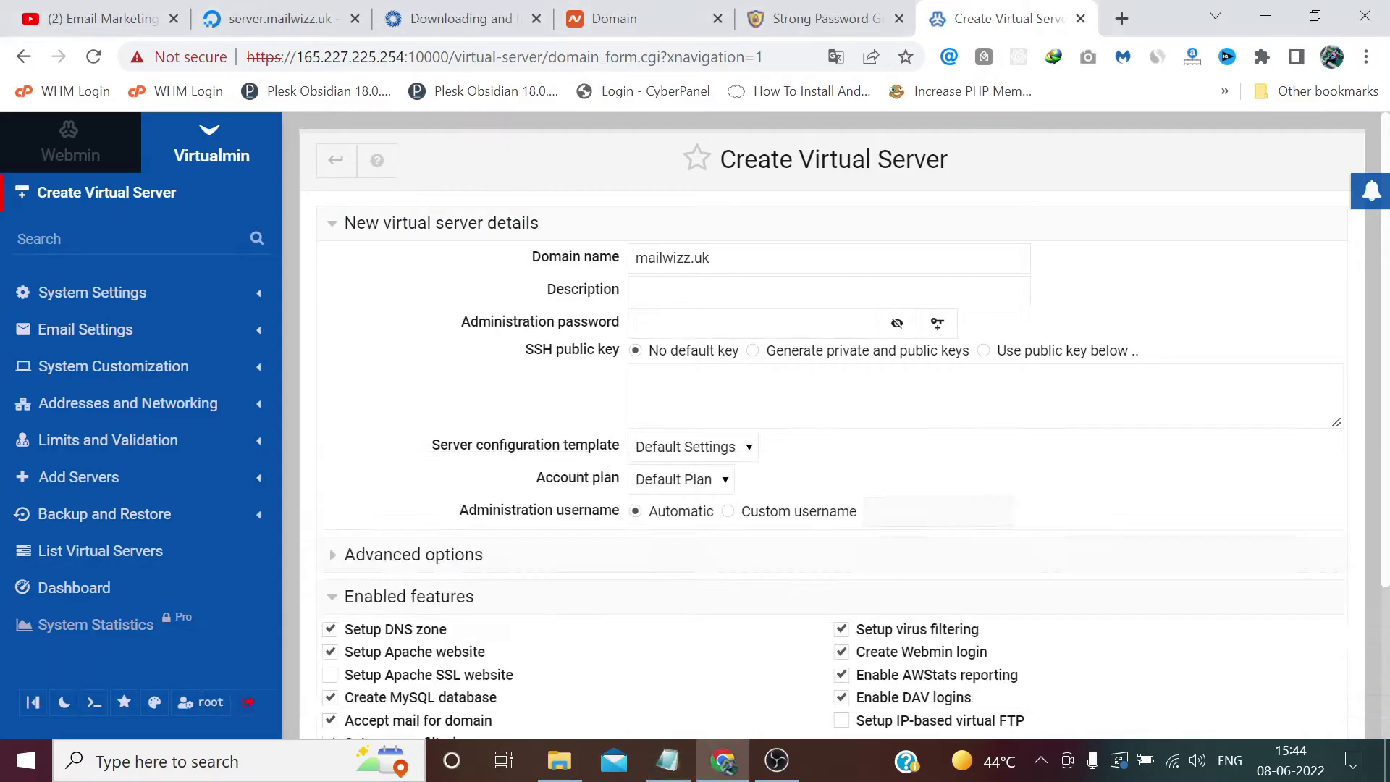
key(ctrl+v)
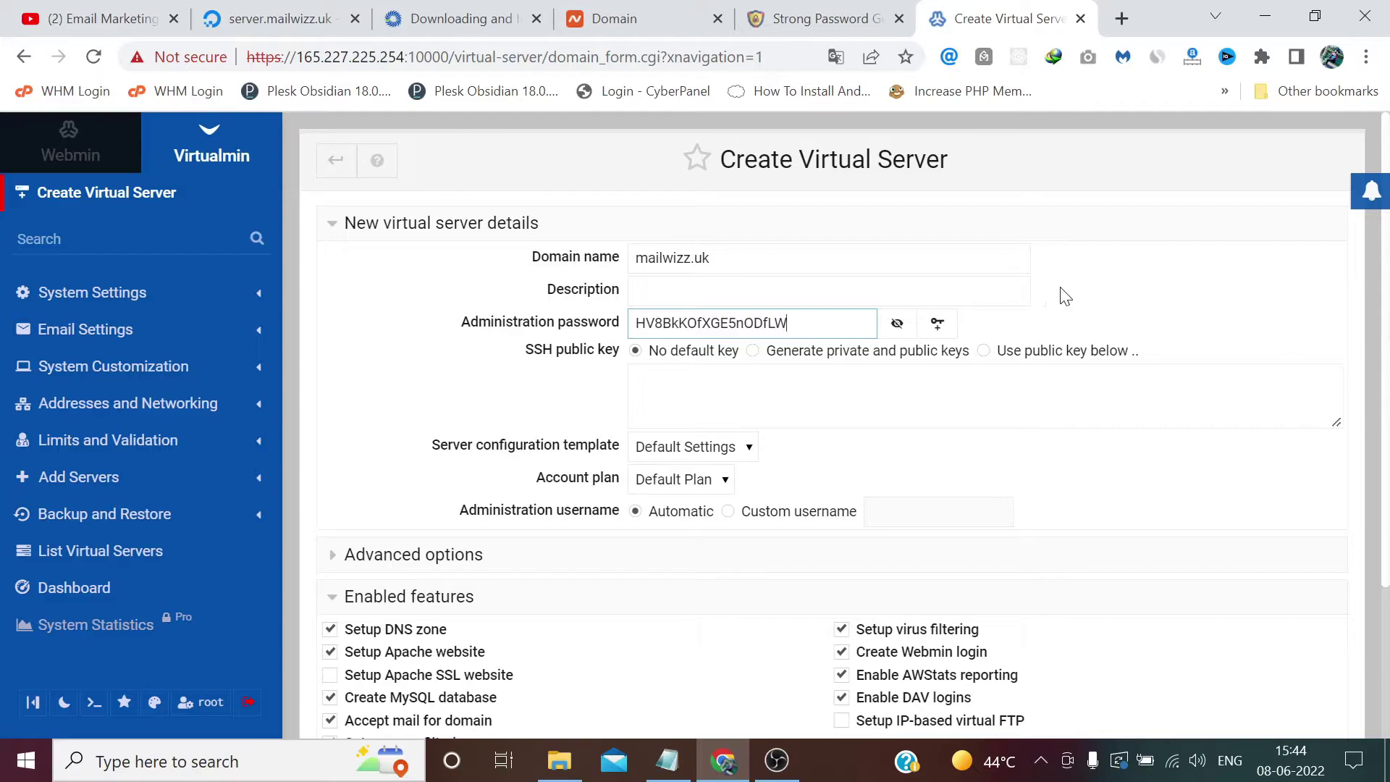
Step: Enable the Setup Apache SSL website feature
scroll(1066, 296, down, 3)
click(332, 487)
scroll(589, 569, down, 1)
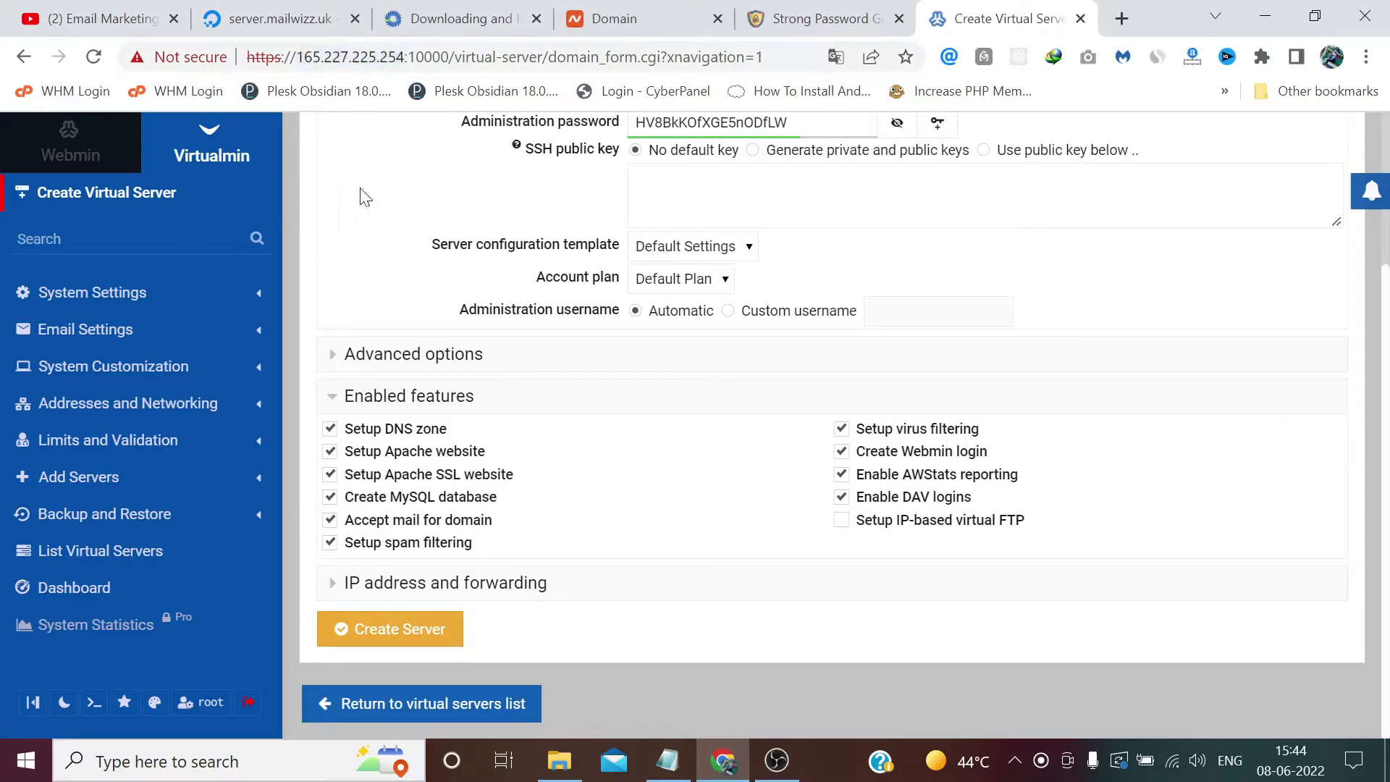
Step: In Advanced DNS for mailwizz.uk, add an @ A record pointing to 165.227.225.254
click(615, 18)
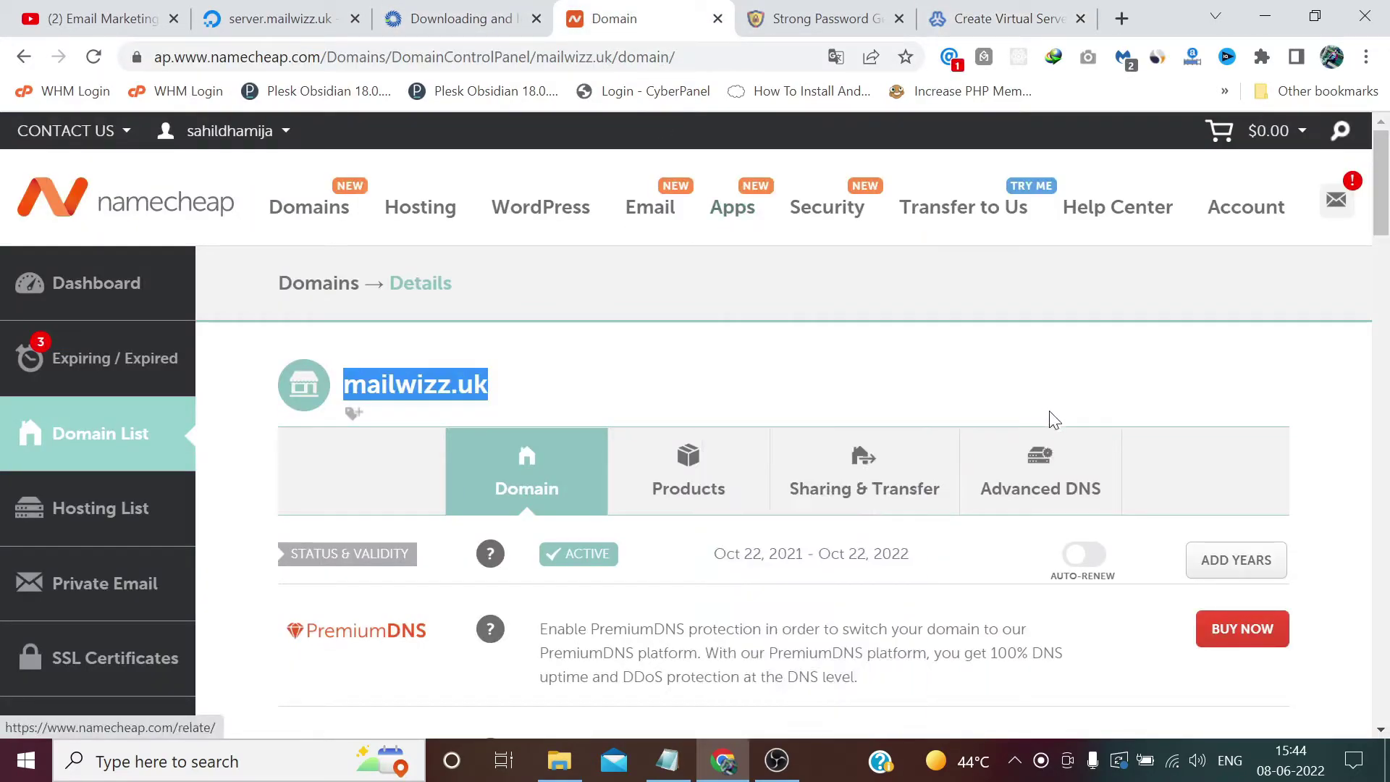
click(1046, 454)
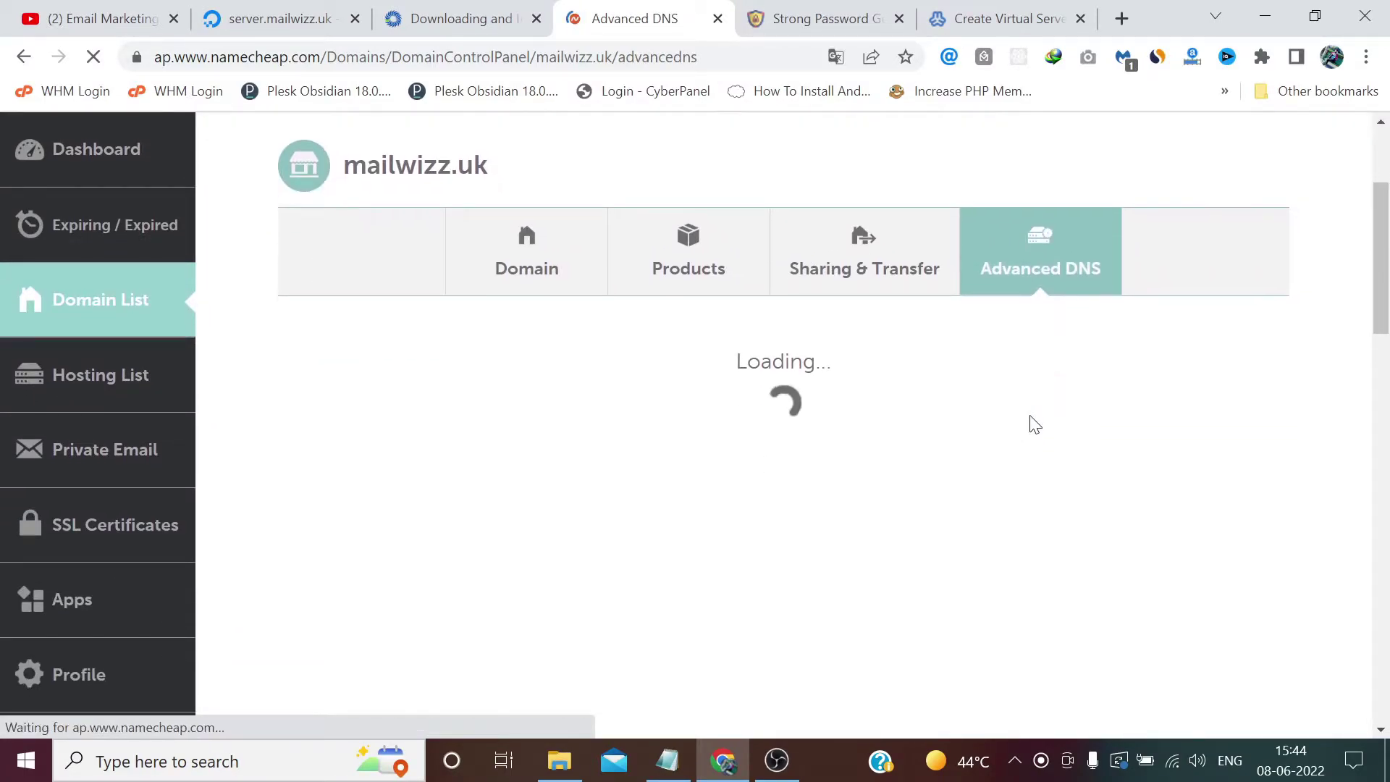
scroll(1026, 426, down, 4)
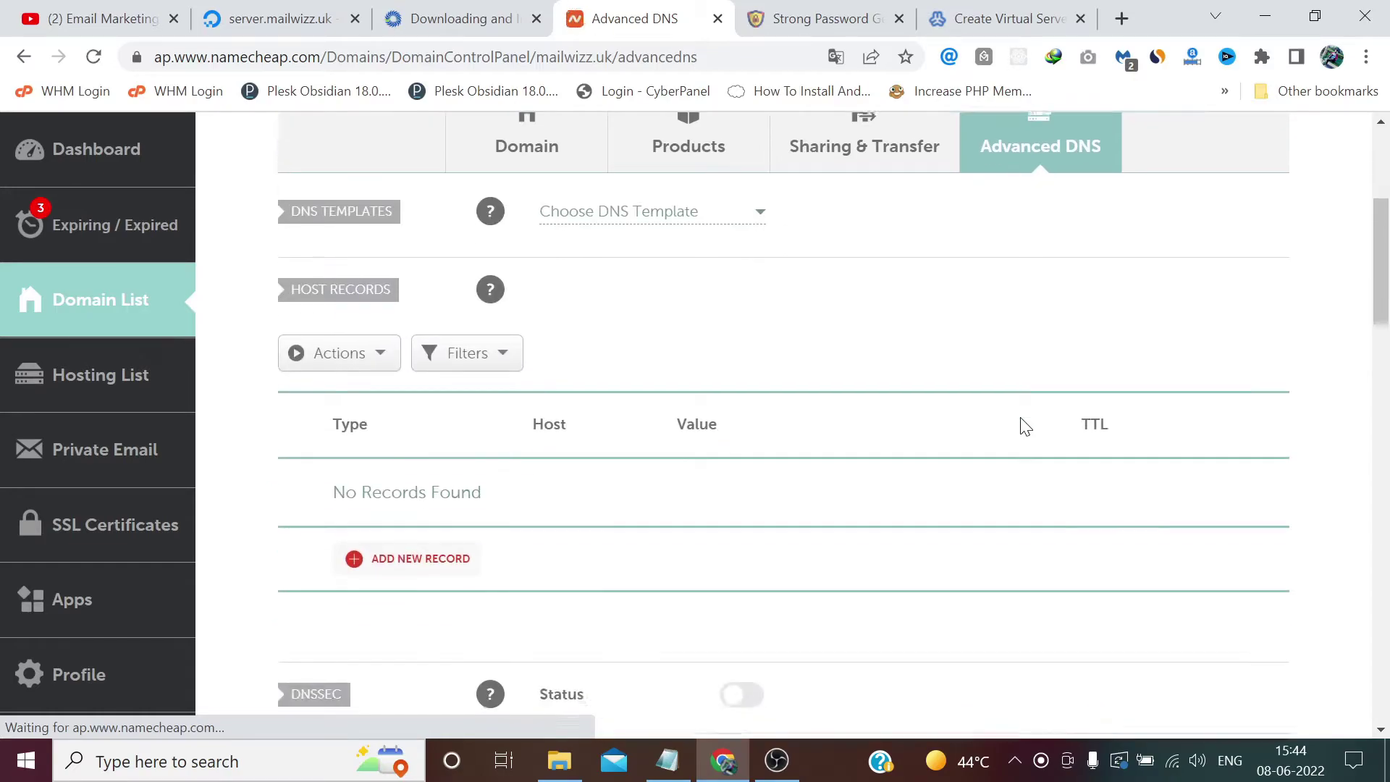
click(414, 377)
click(437, 418)
key(Tab)
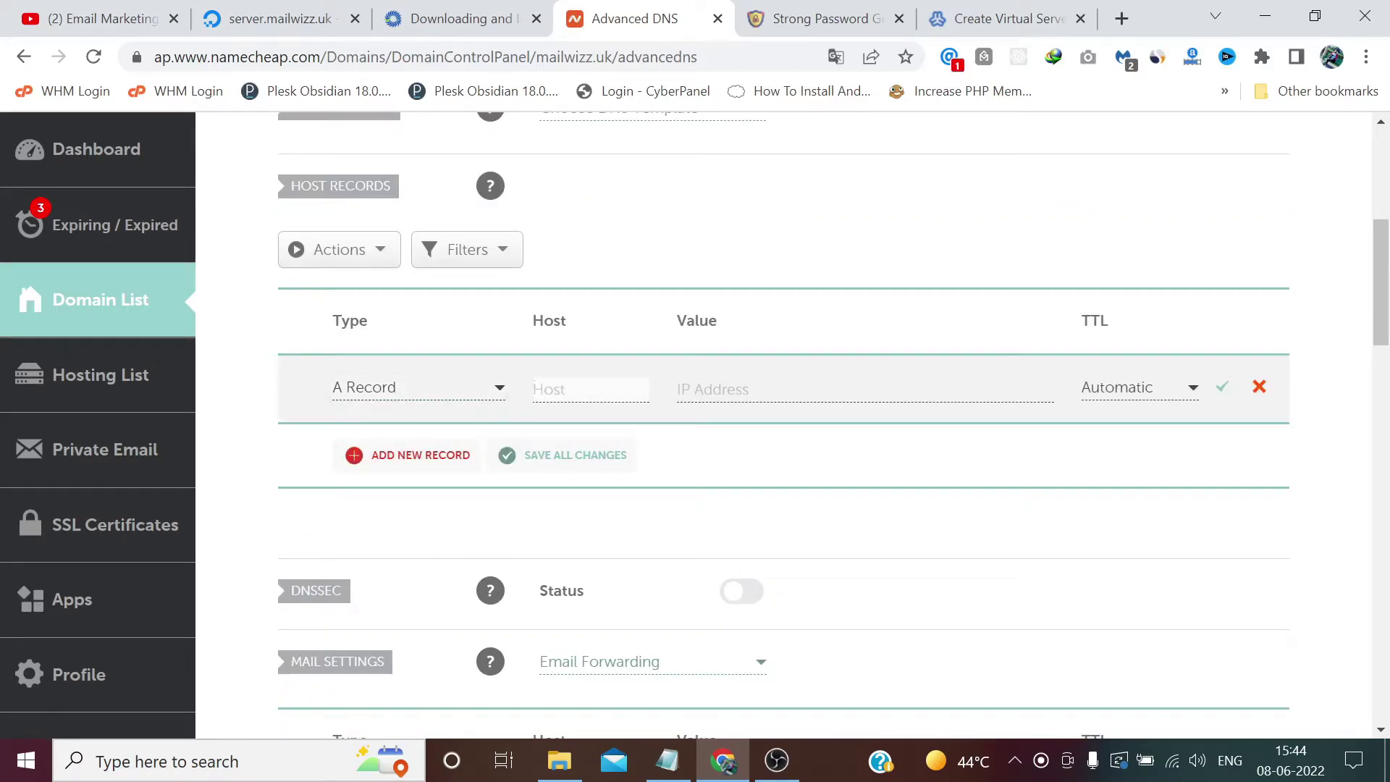
text(@)
key(Tab)
text(165.227.225.254)
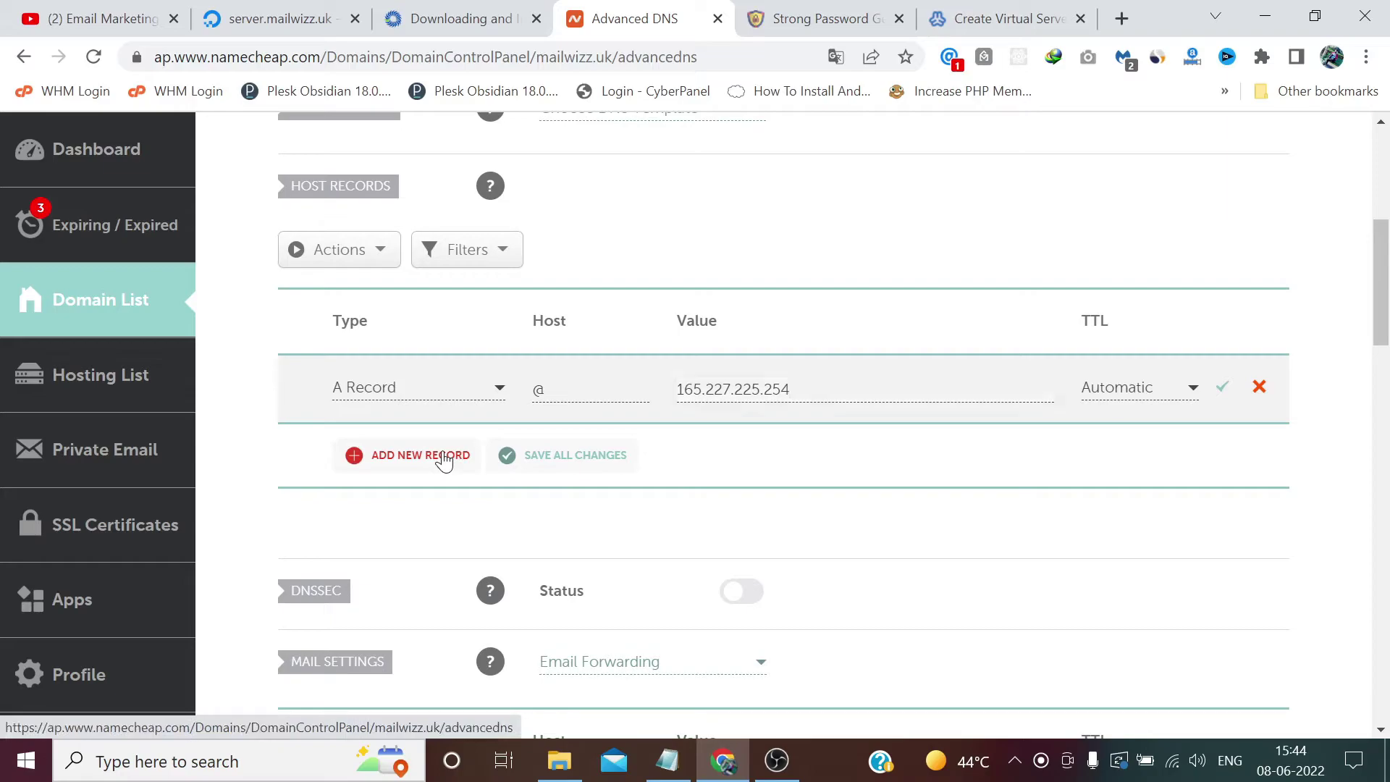
Step: Add www and mail A records pointing to 165.227.225.254
click(444, 460)
click(424, 487)
key(Tab)
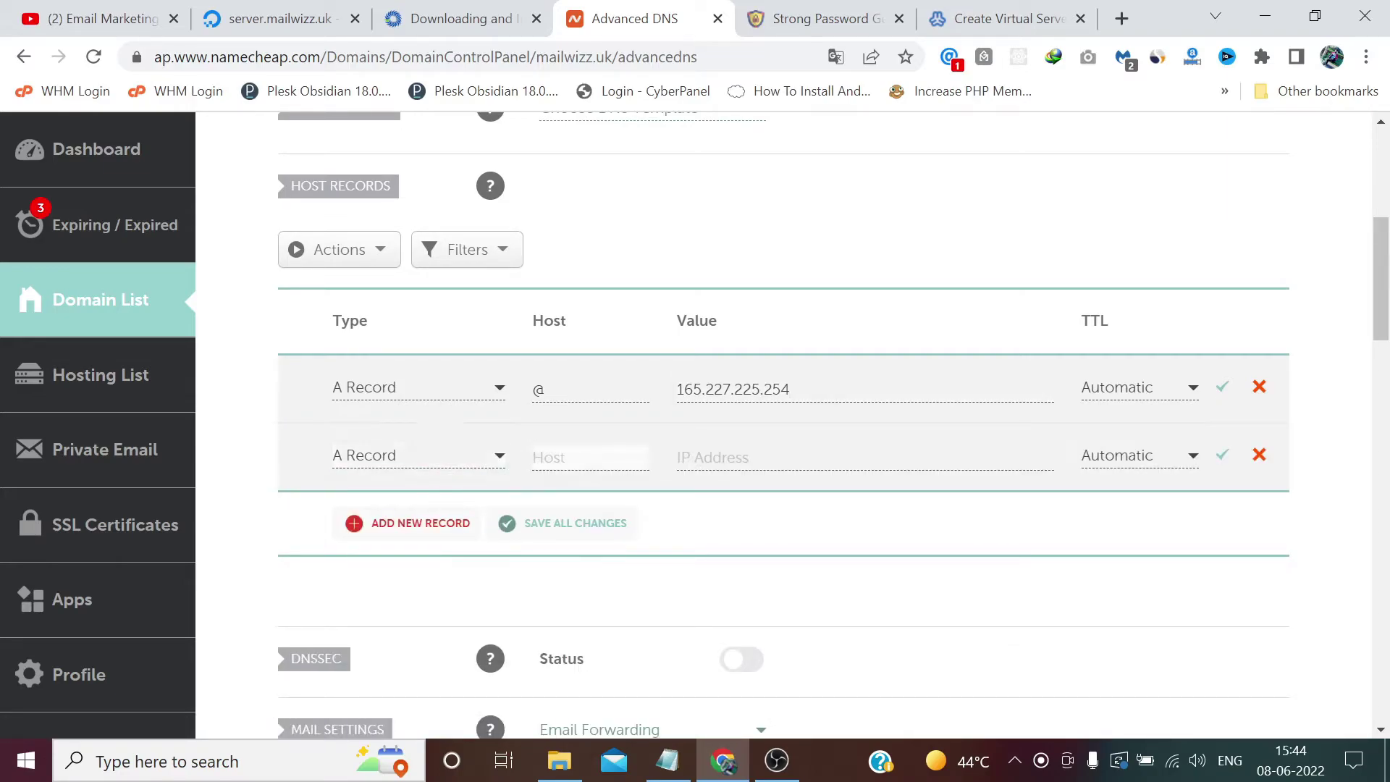
text(www)
key(Tab)
text(165.227.225.254)
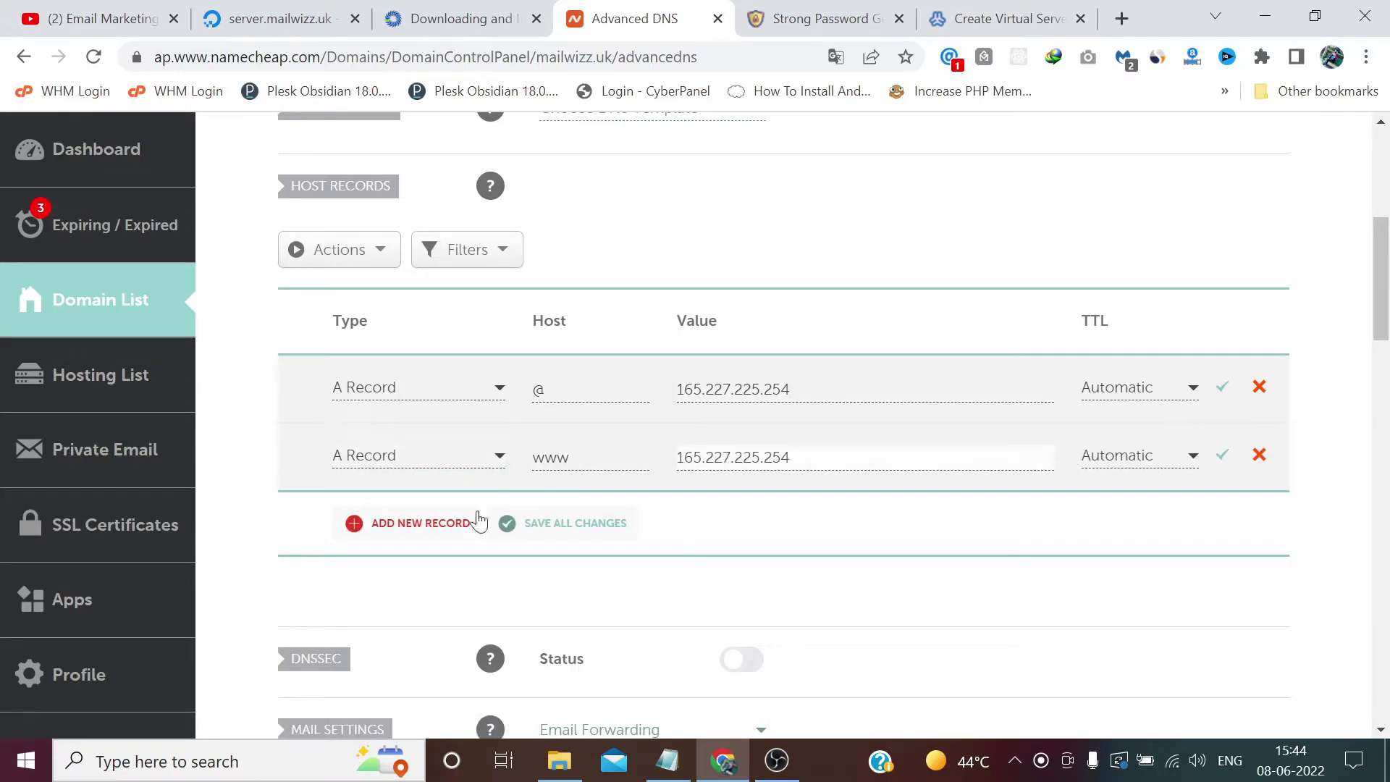
click(419, 524)
click(409, 499)
click(550, 457)
text(mail)
key(Tab)
text(165.227.225.254)
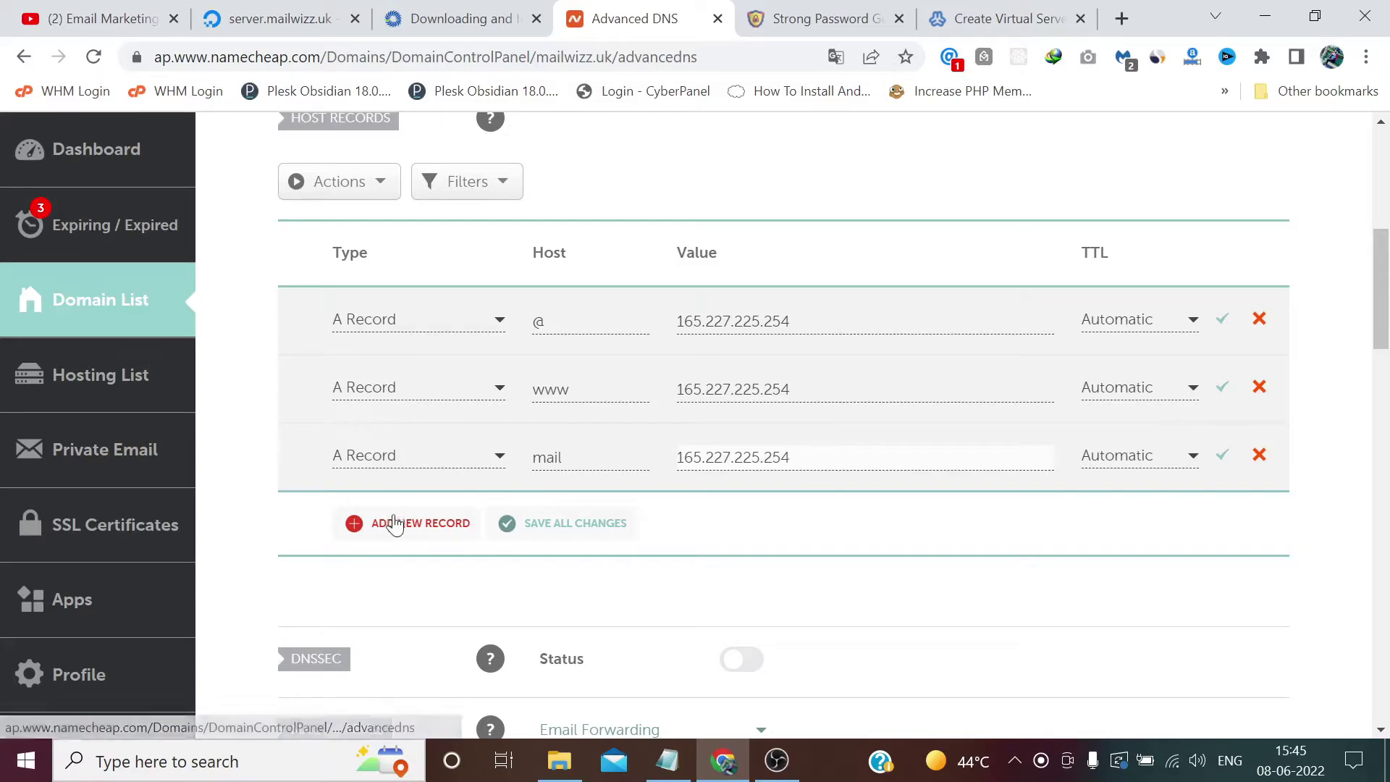
Step: Add webmail and admin A records to 165.227.225.254 and save all the records
click(391, 523)
click(412, 472)
click(592, 424)
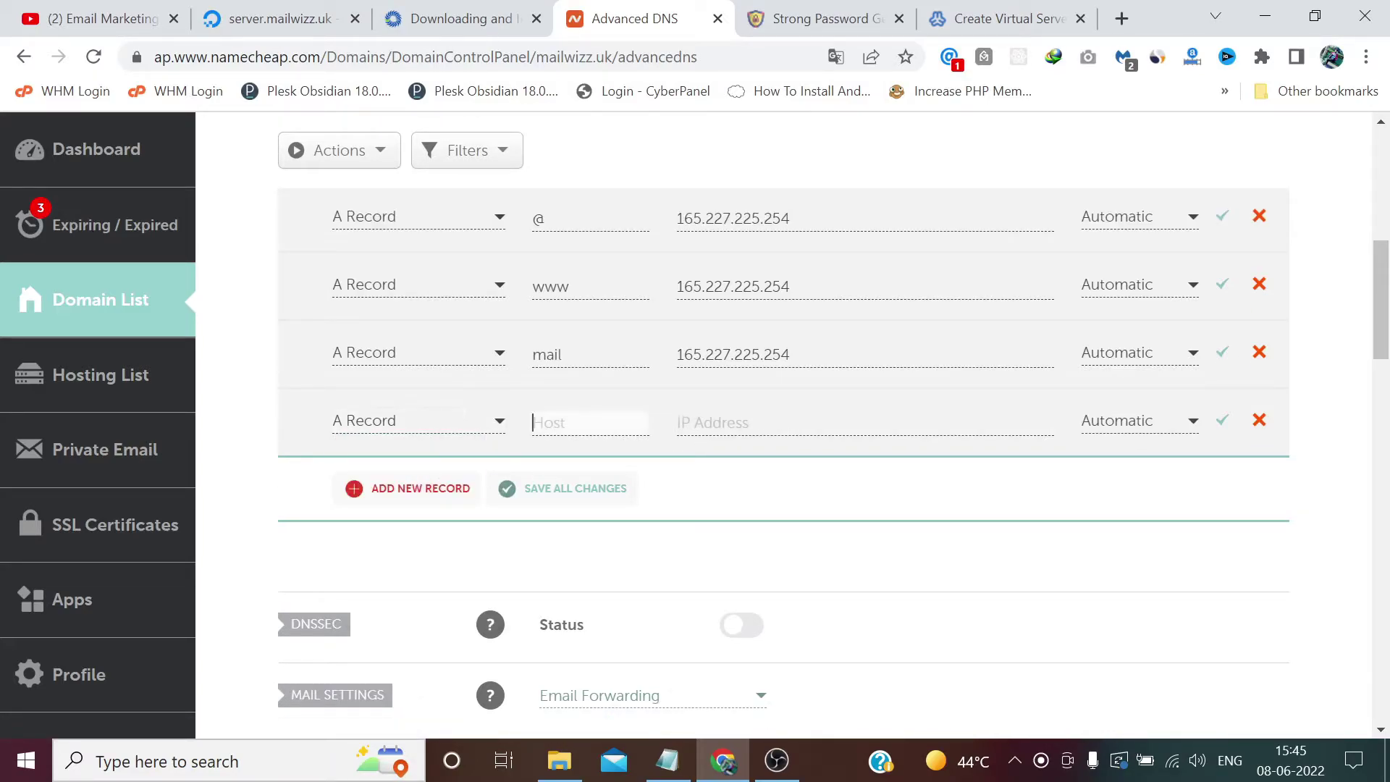
text(webmail)
key(Tab)
text(165.227.225.254)
click(422, 490)
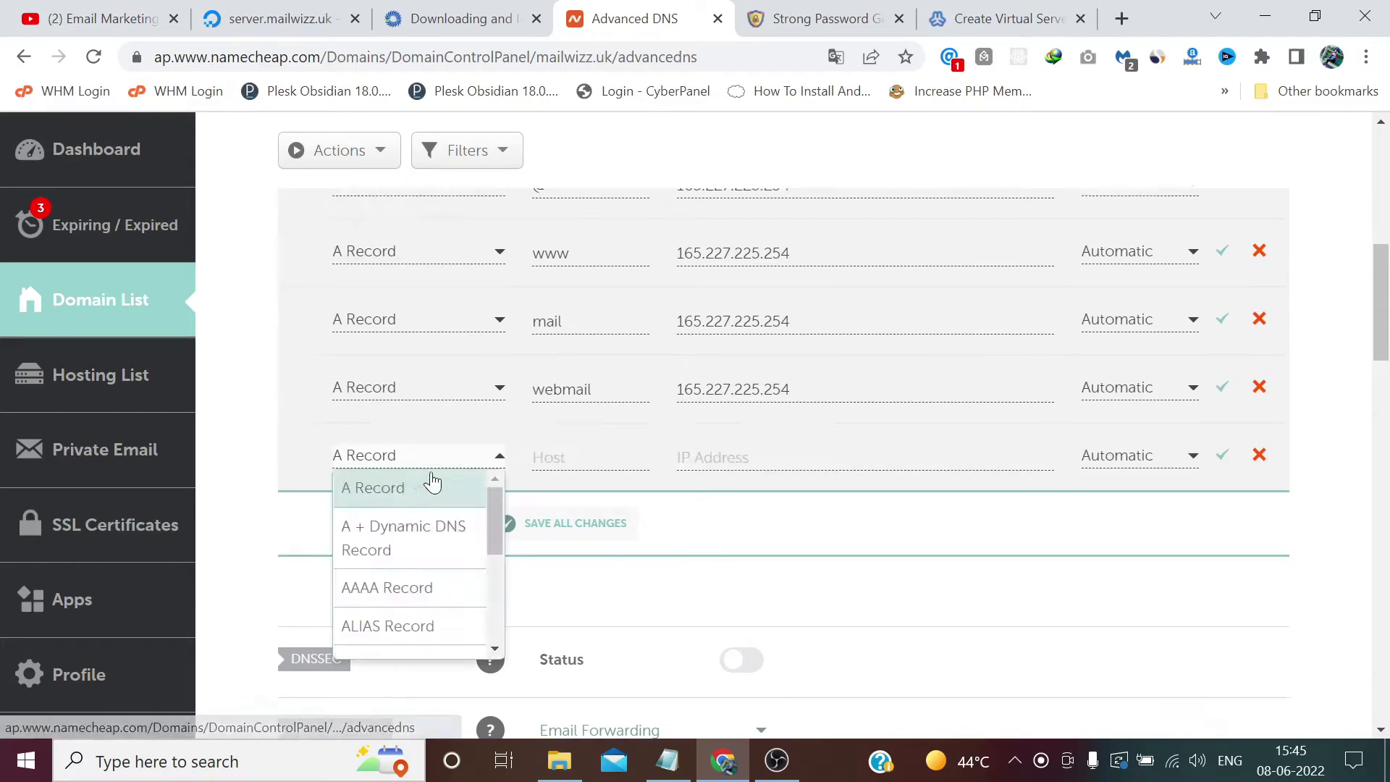
click(453, 486)
click(583, 460)
text(admin)
key(Tab)
text(165.227.225.254)
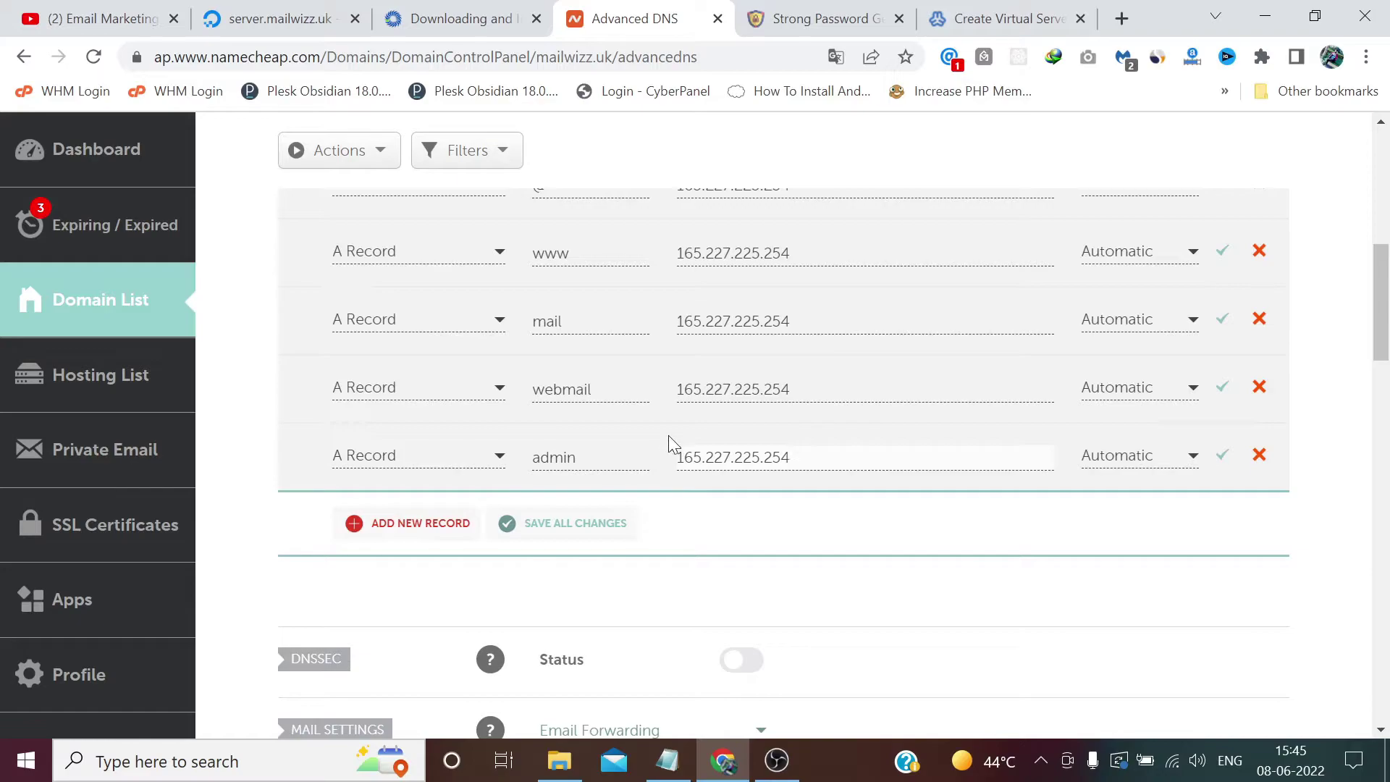
click(598, 529)
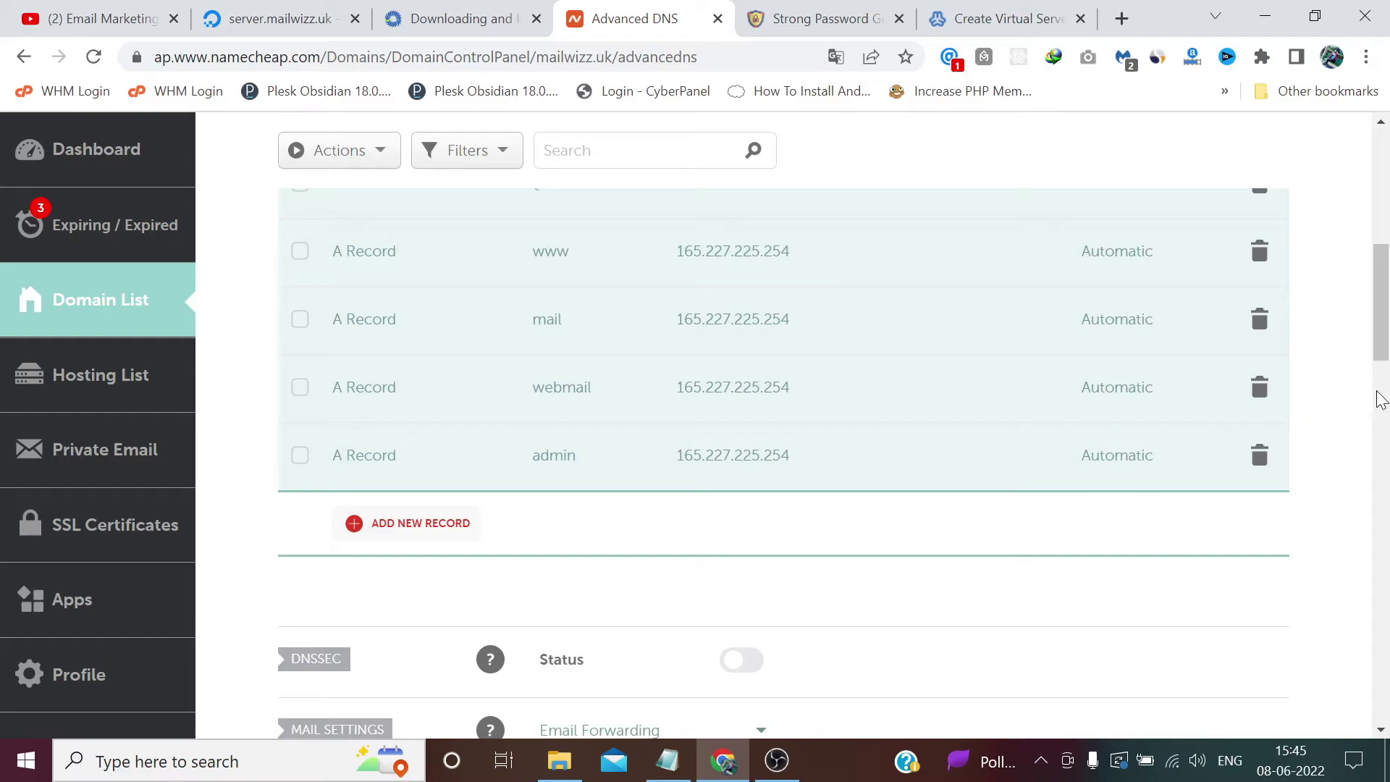
scroll(1368, 395, up, 2)
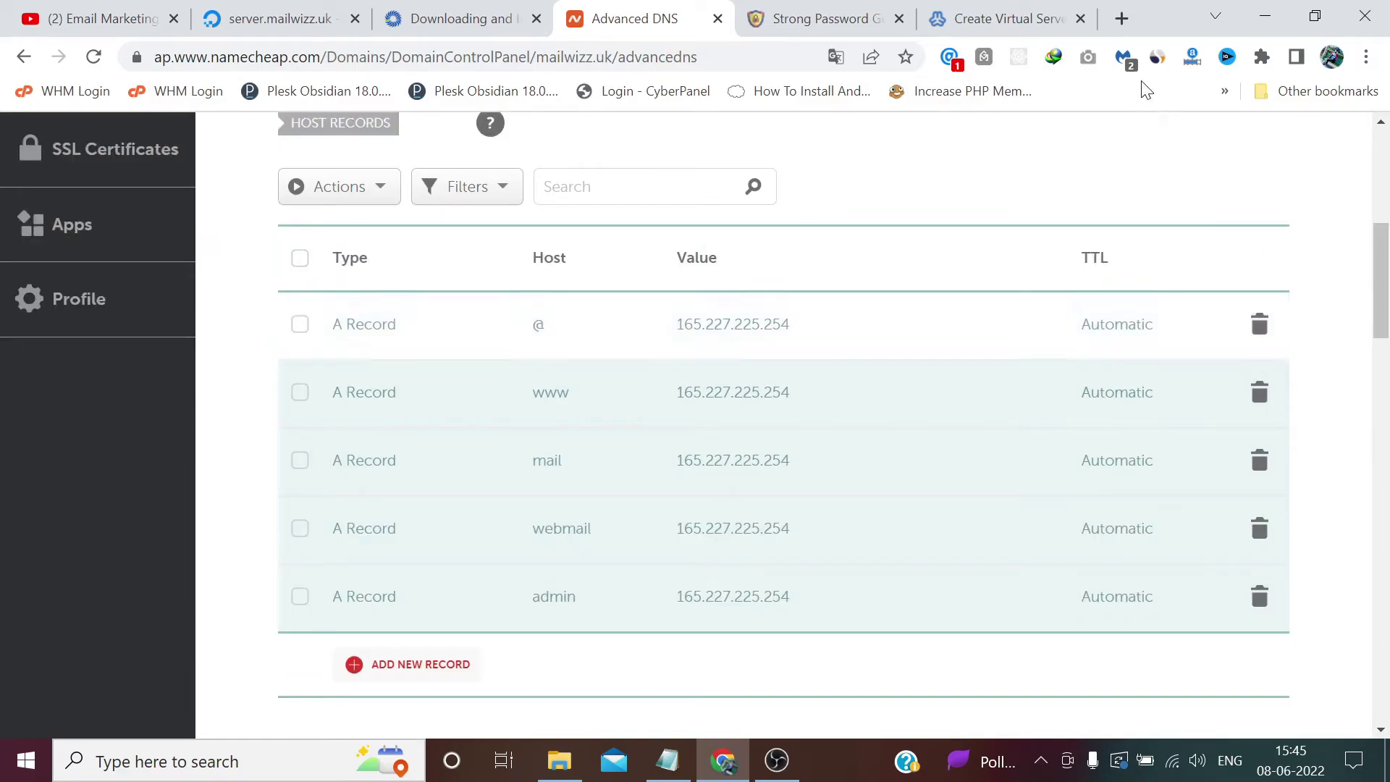
Step: Submit the form to create the mailwizz.uk server; its Let's Encrypt request fails
click(1024, 13)
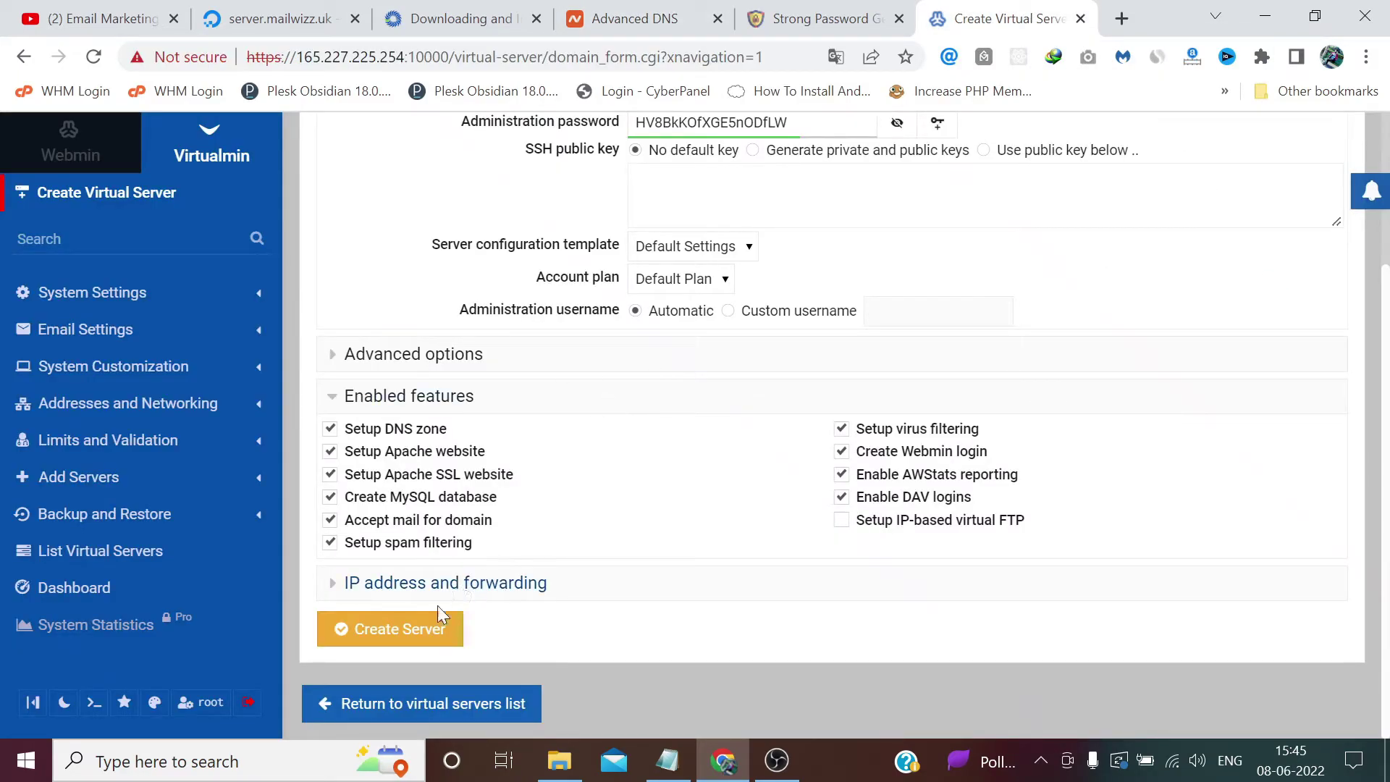
click(409, 626)
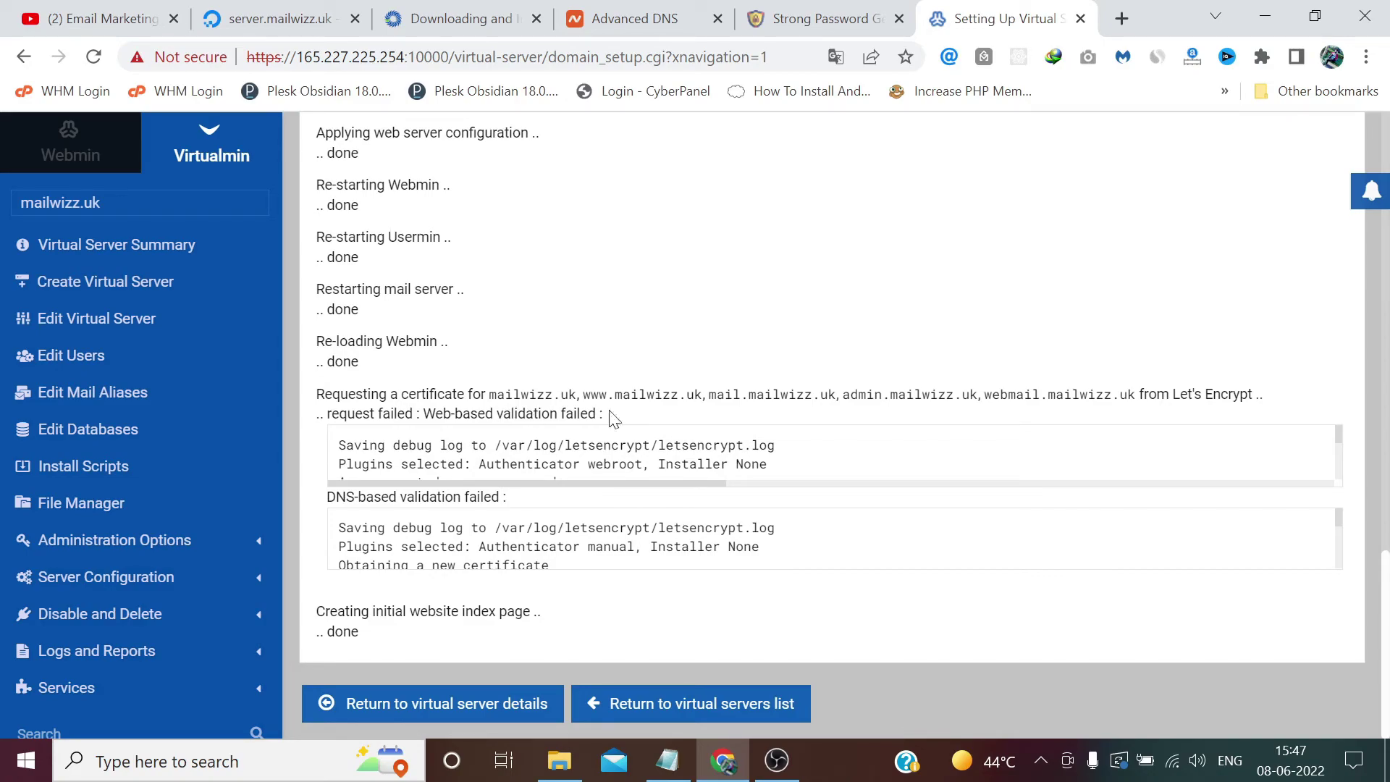
Step: Open mailwizz.uk's SSL Certificate settings on the Let's Encrypt tab listing its five domain names
click(464, 709)
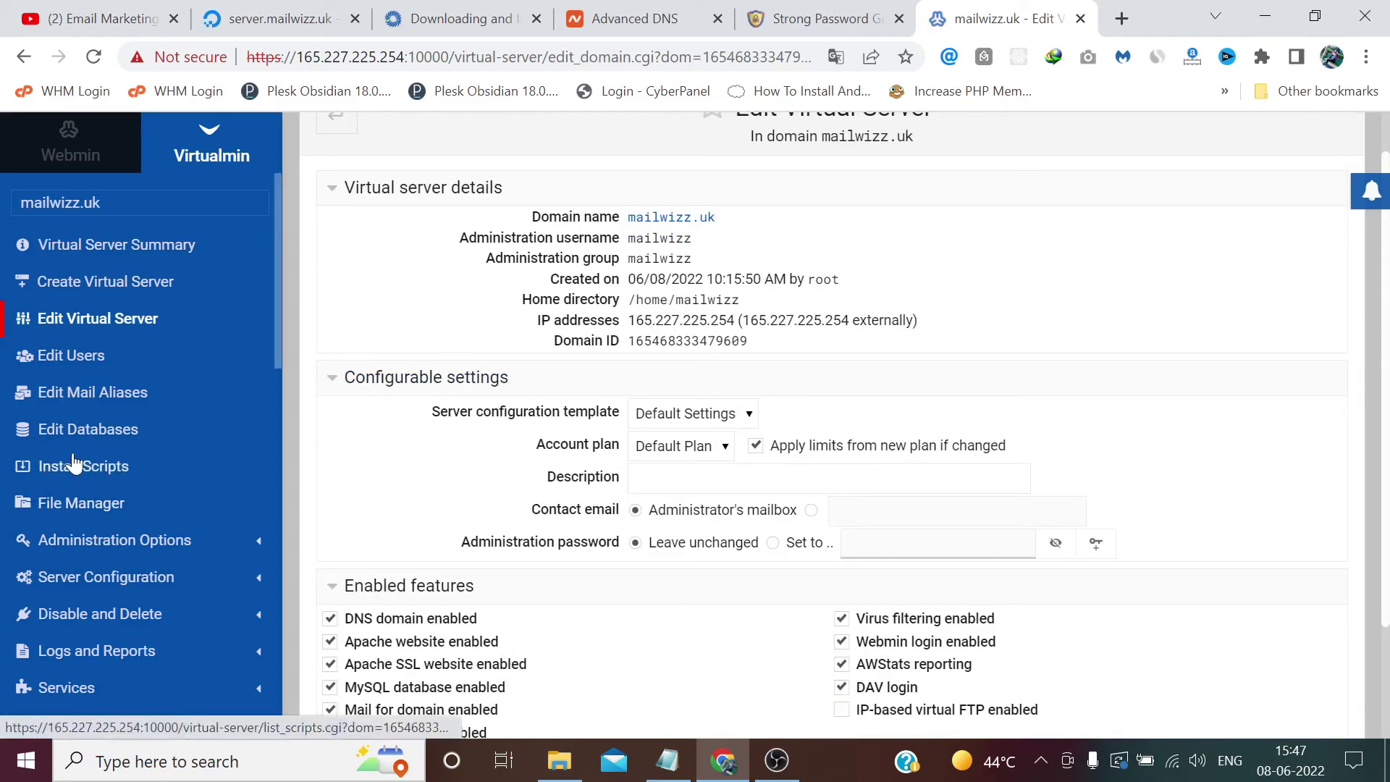
click(161, 577)
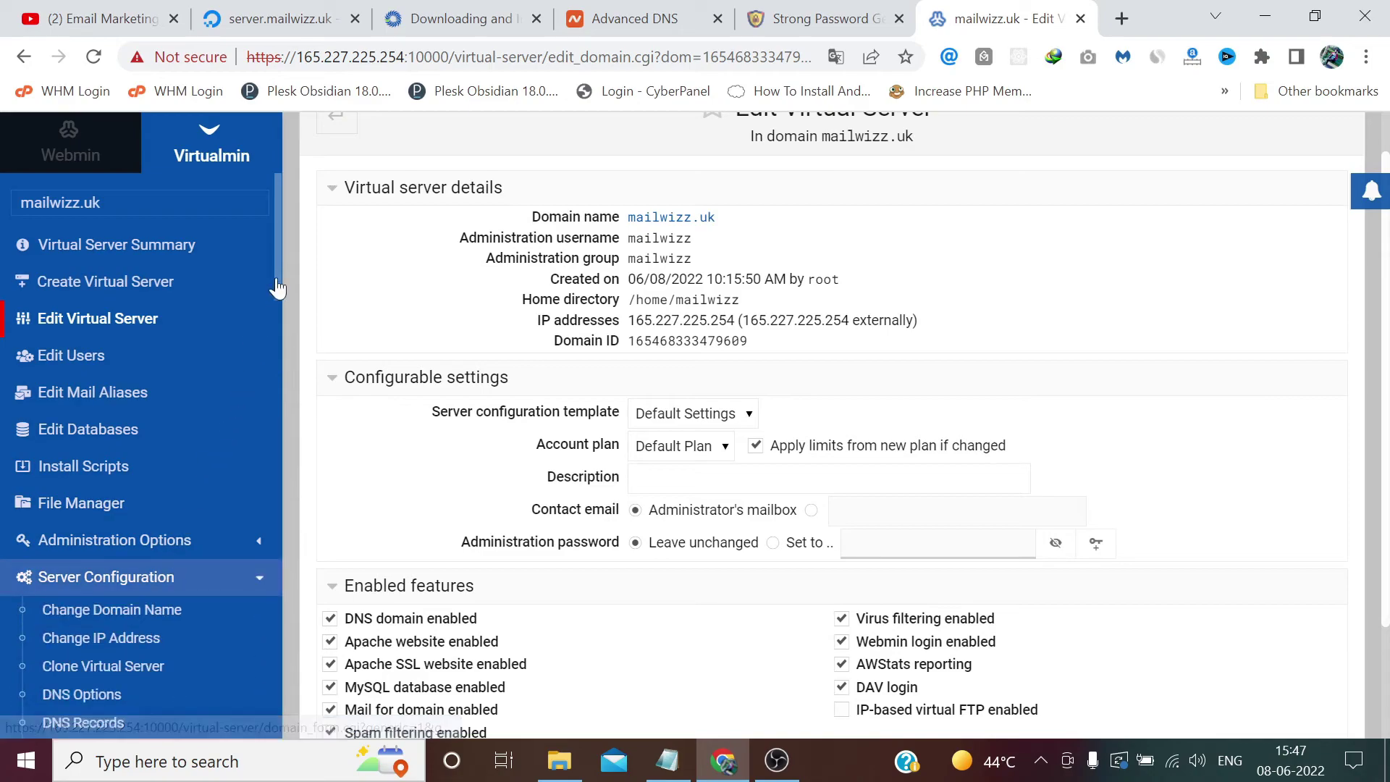
scroll(268, 301, down, 4)
scroll(296, 376, down, 2)
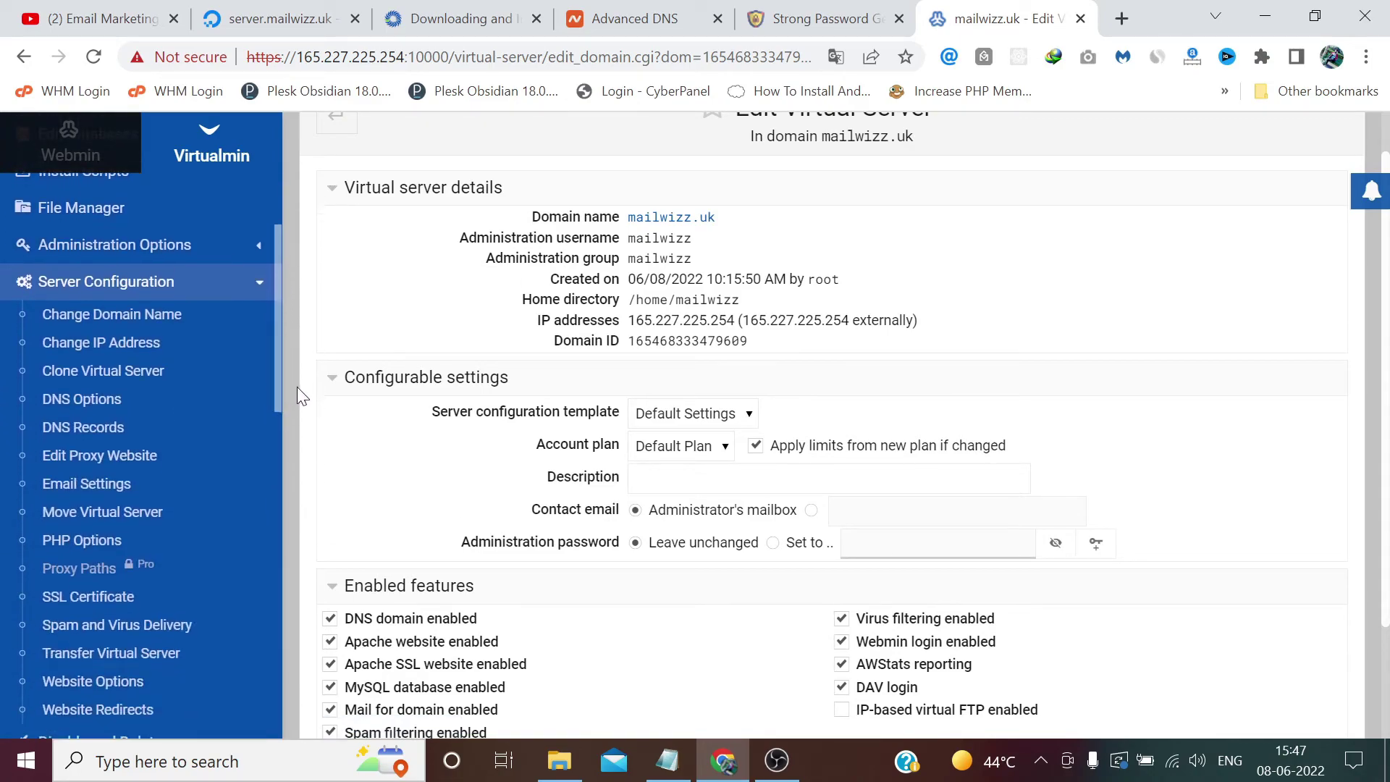
click(82, 572)
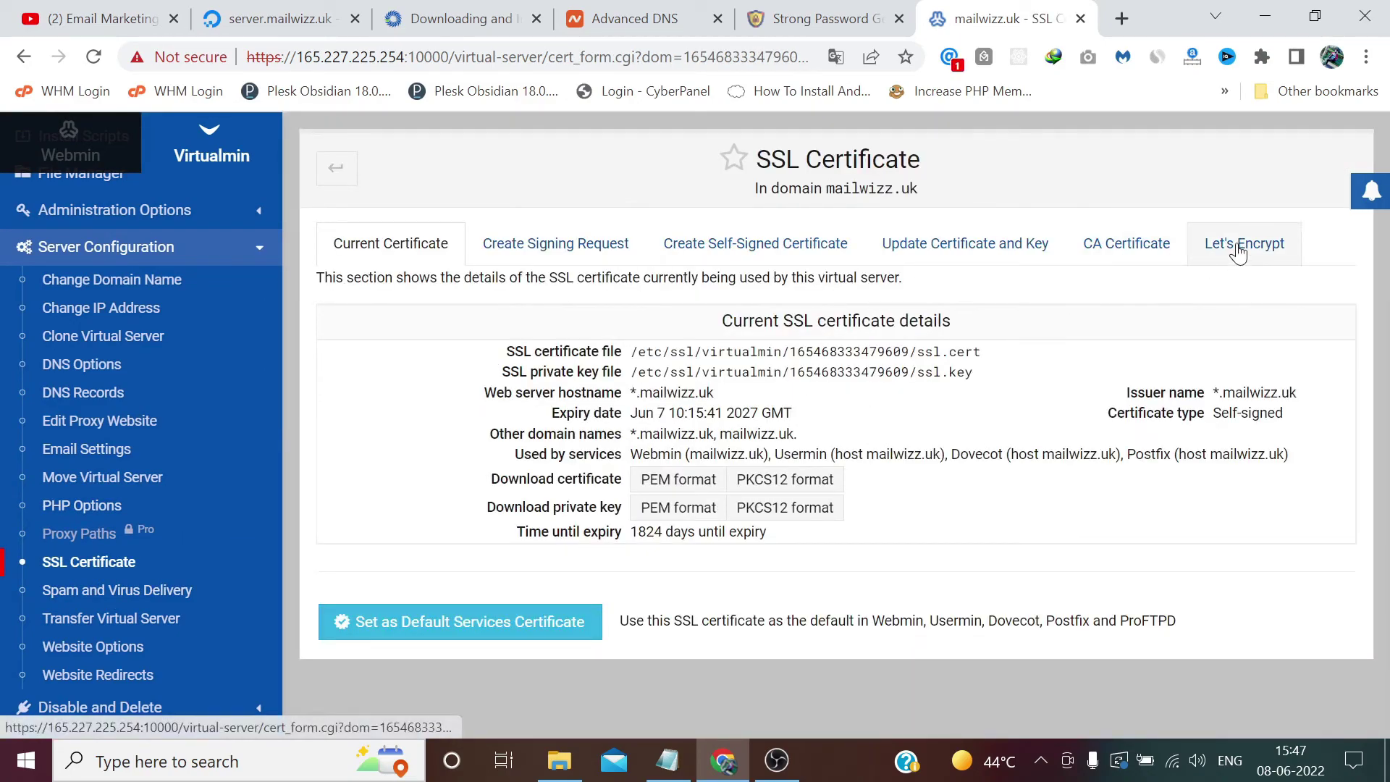
click(1239, 254)
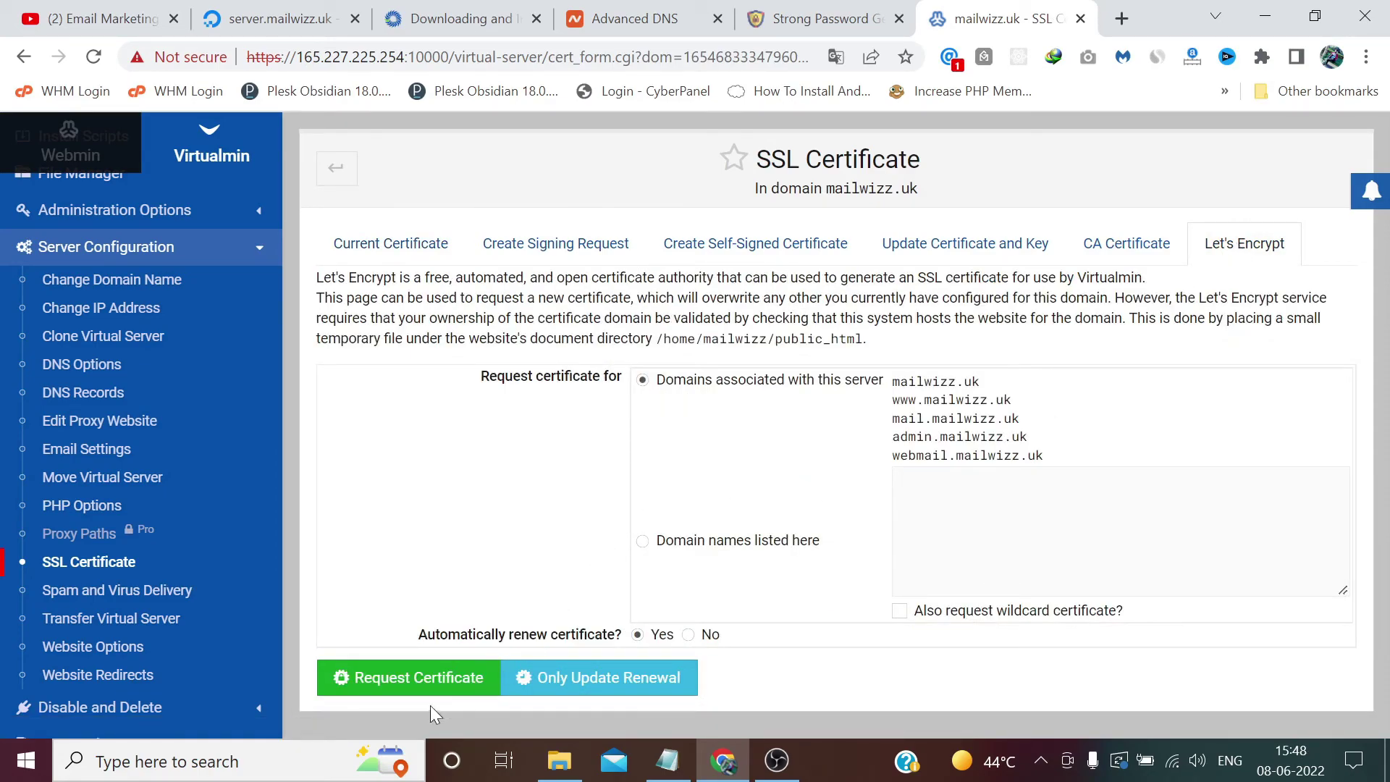
Step: Request the Let's Encrypt certificate for mailwizz.uk, www, mail, admin and webmail, then return to Namecheap
click(395, 695)
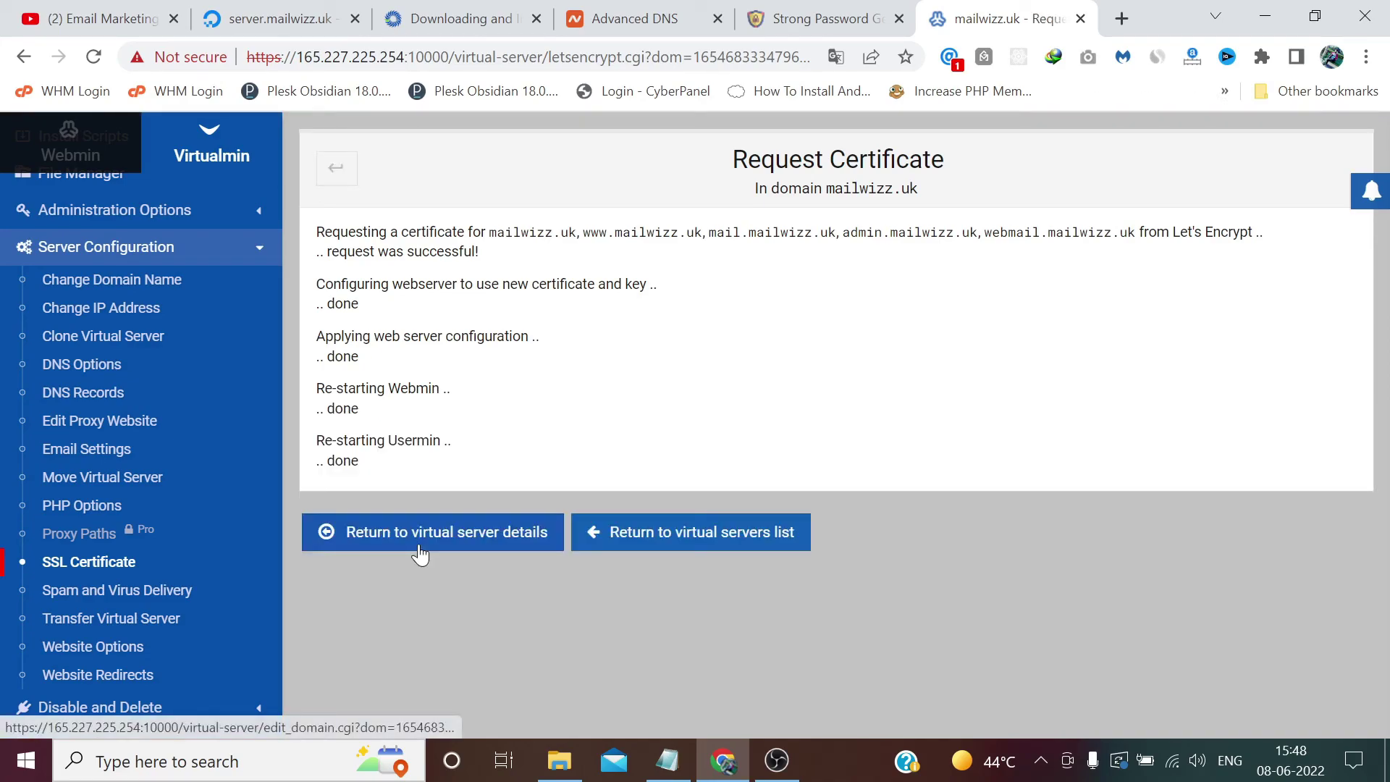
click(490, 539)
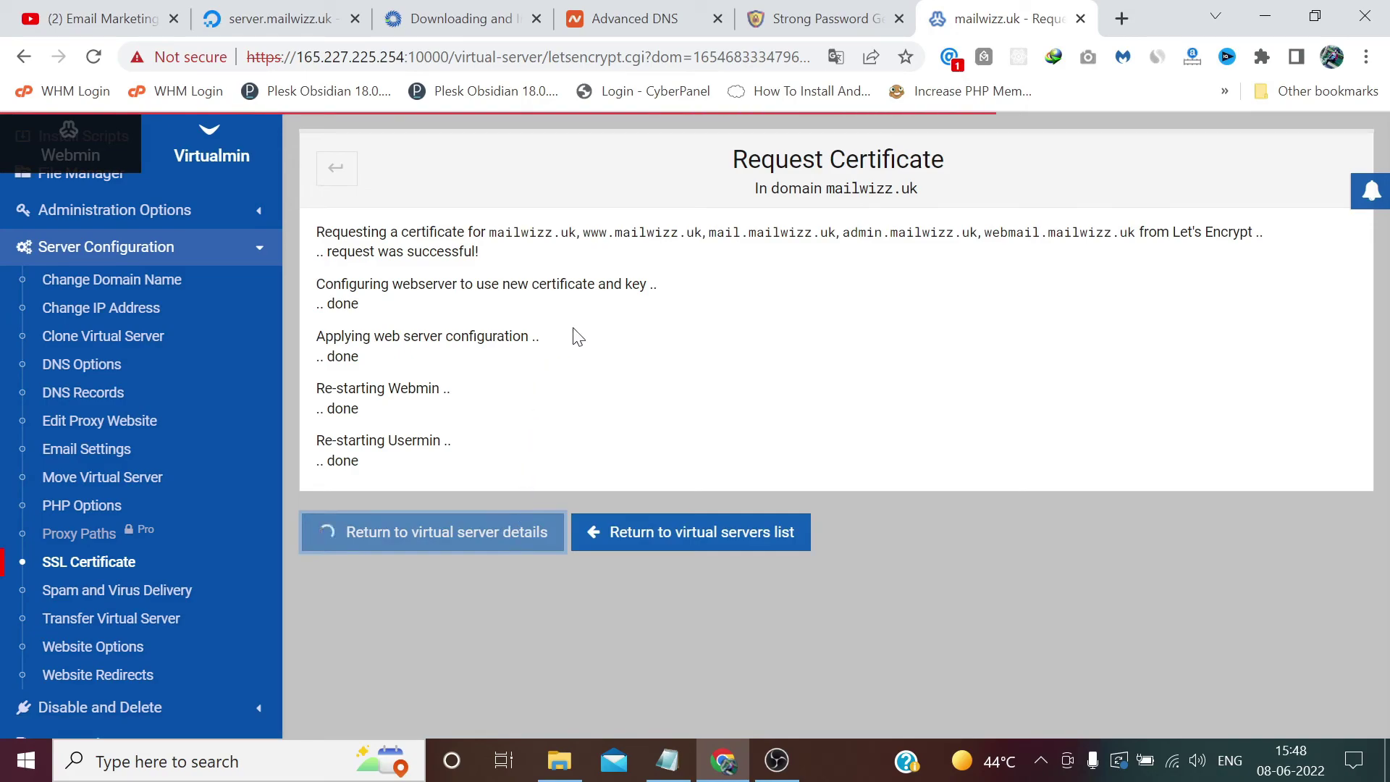
click(608, 15)
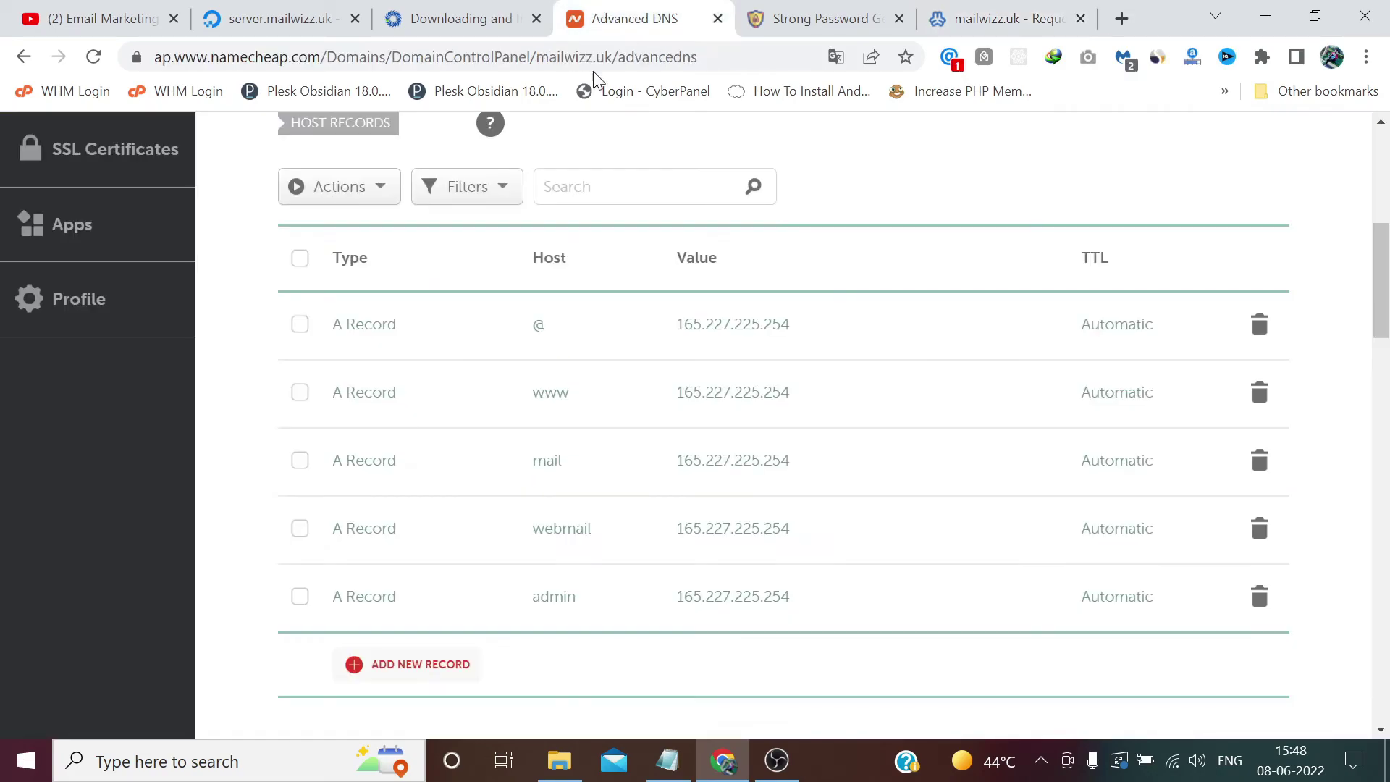
Step: Copy the domain name mailwizz.uk from the Namecheap page
drag(1380, 281, 1380, 188)
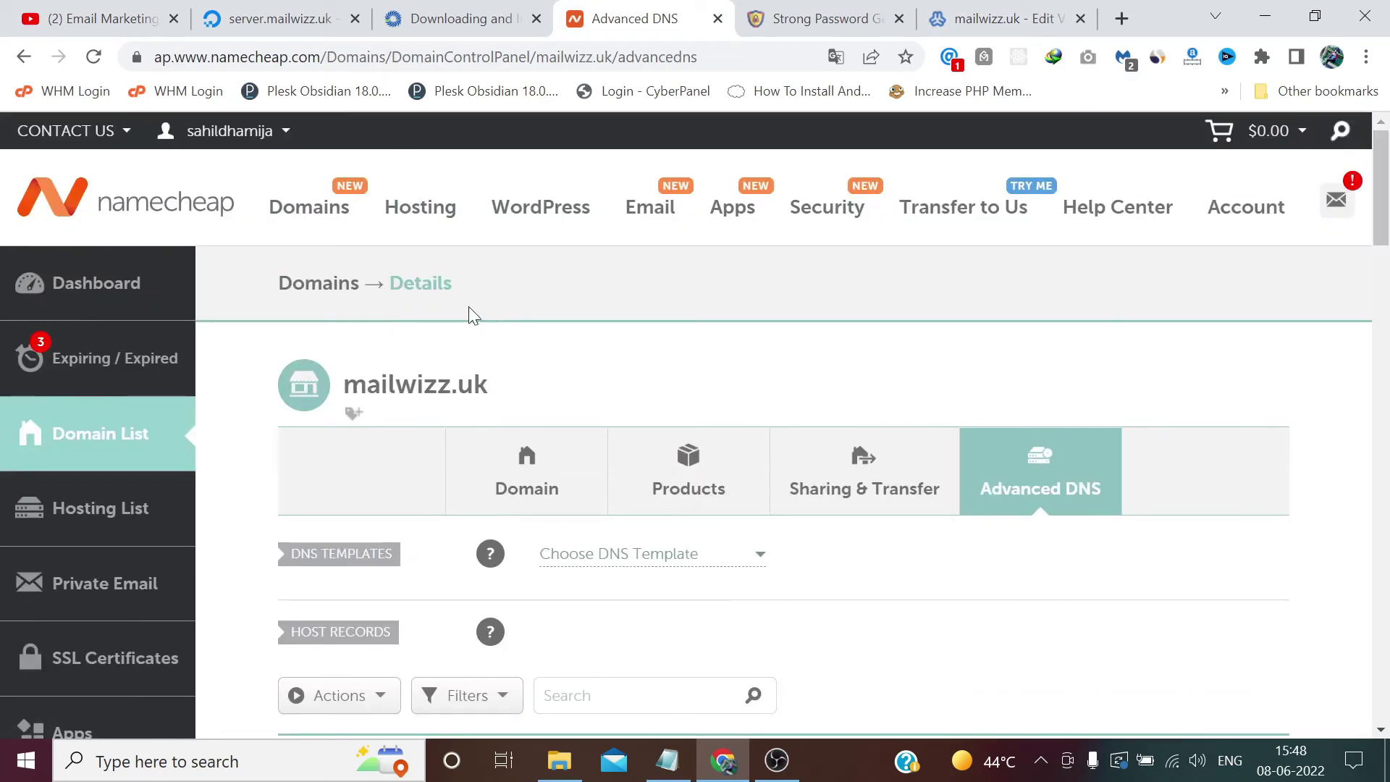
drag(488, 385, 345, 384)
right_click(346, 376)
click(391, 391)
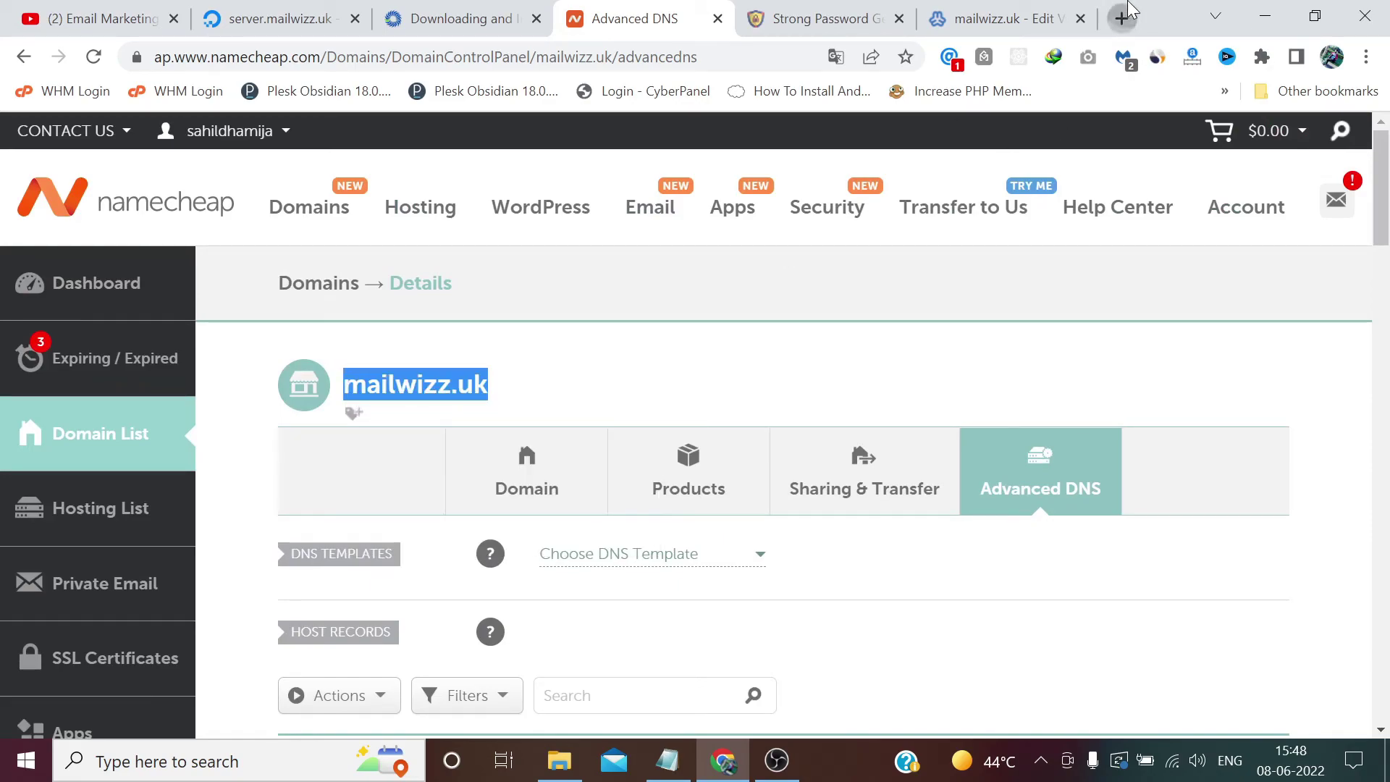
click(1121, 18)
key(ctrl+v)
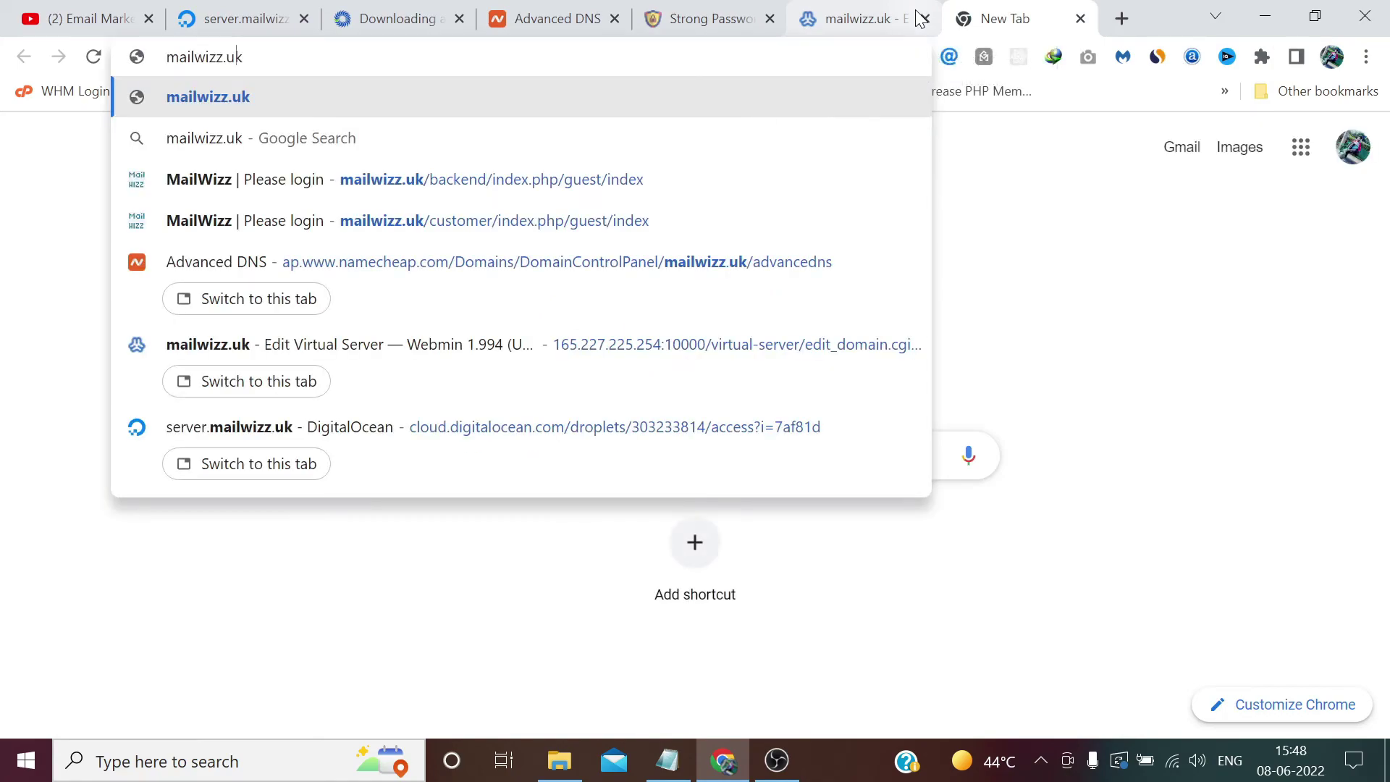
key(Home)
text(https:/)
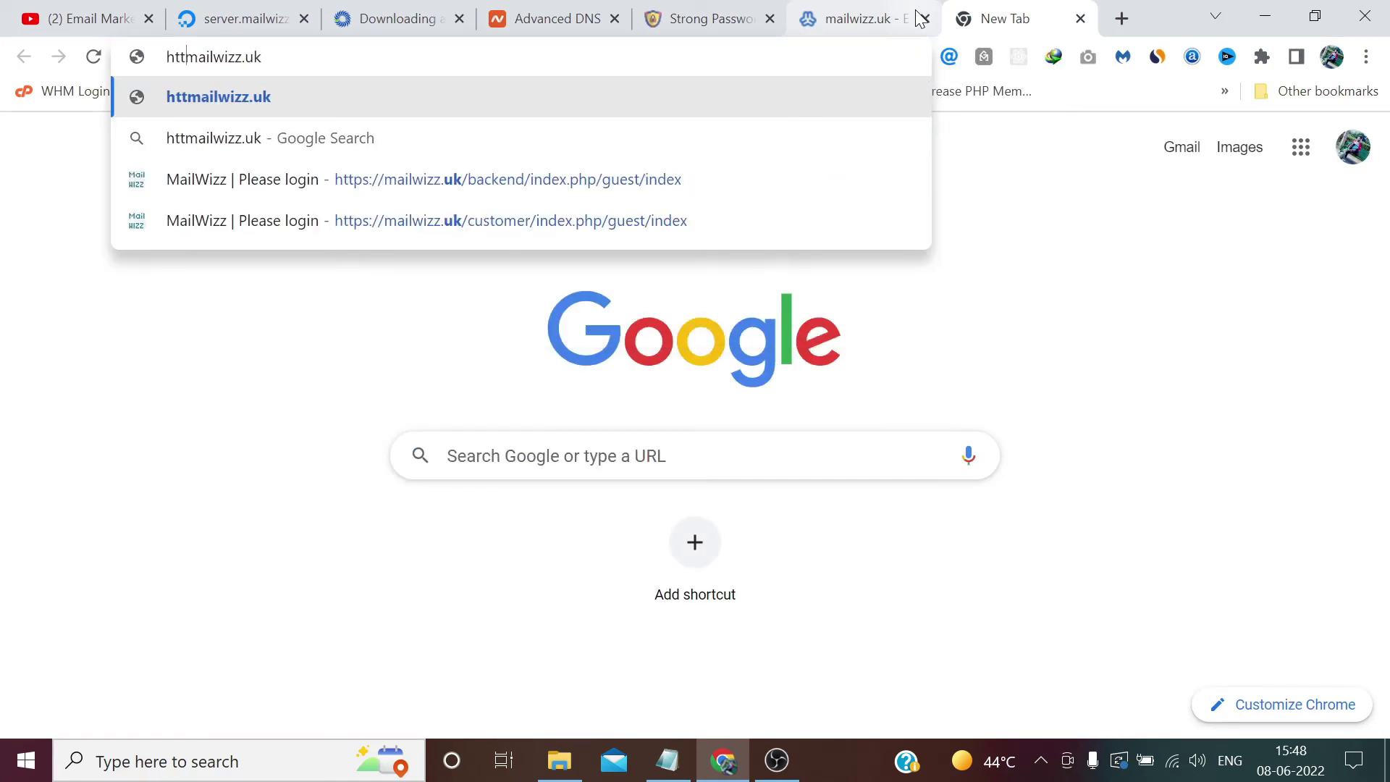
text(/)
key(Return)
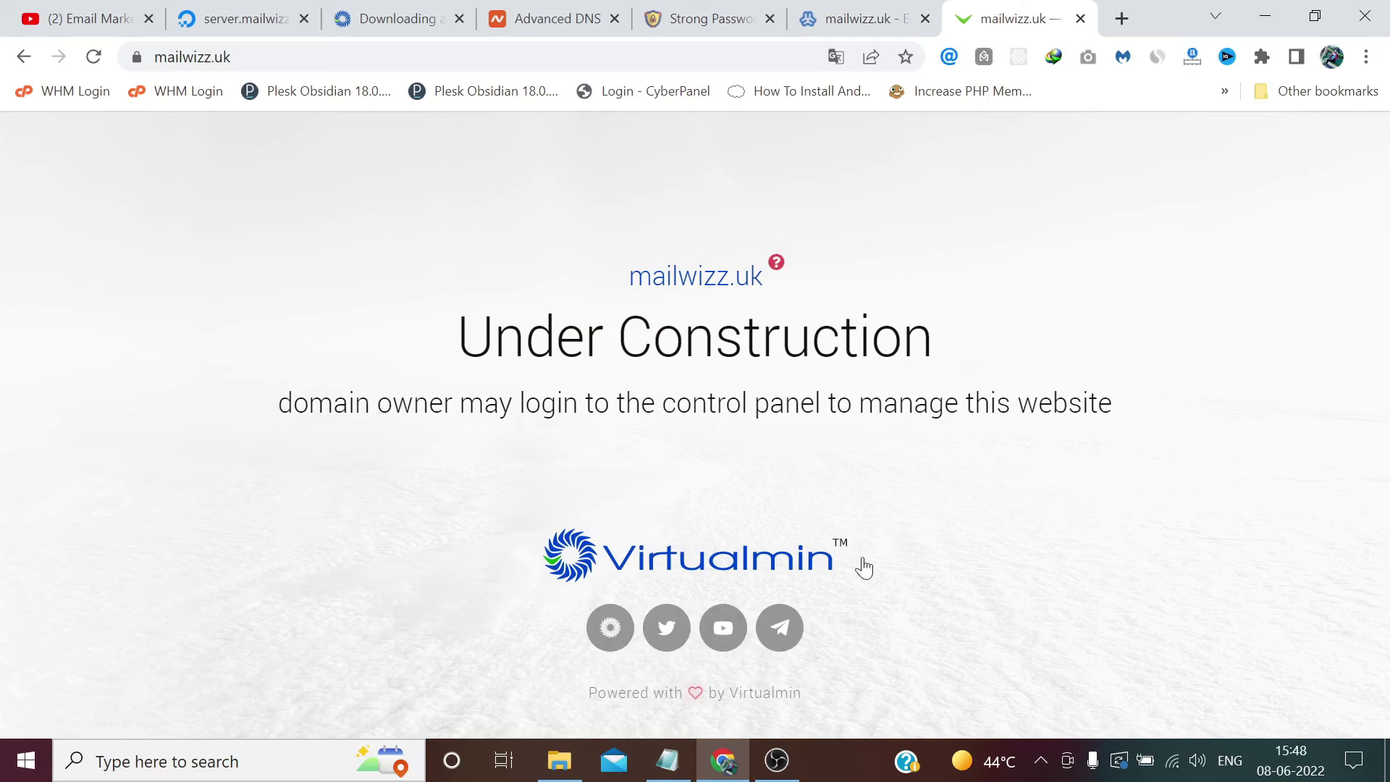
click(132, 57)
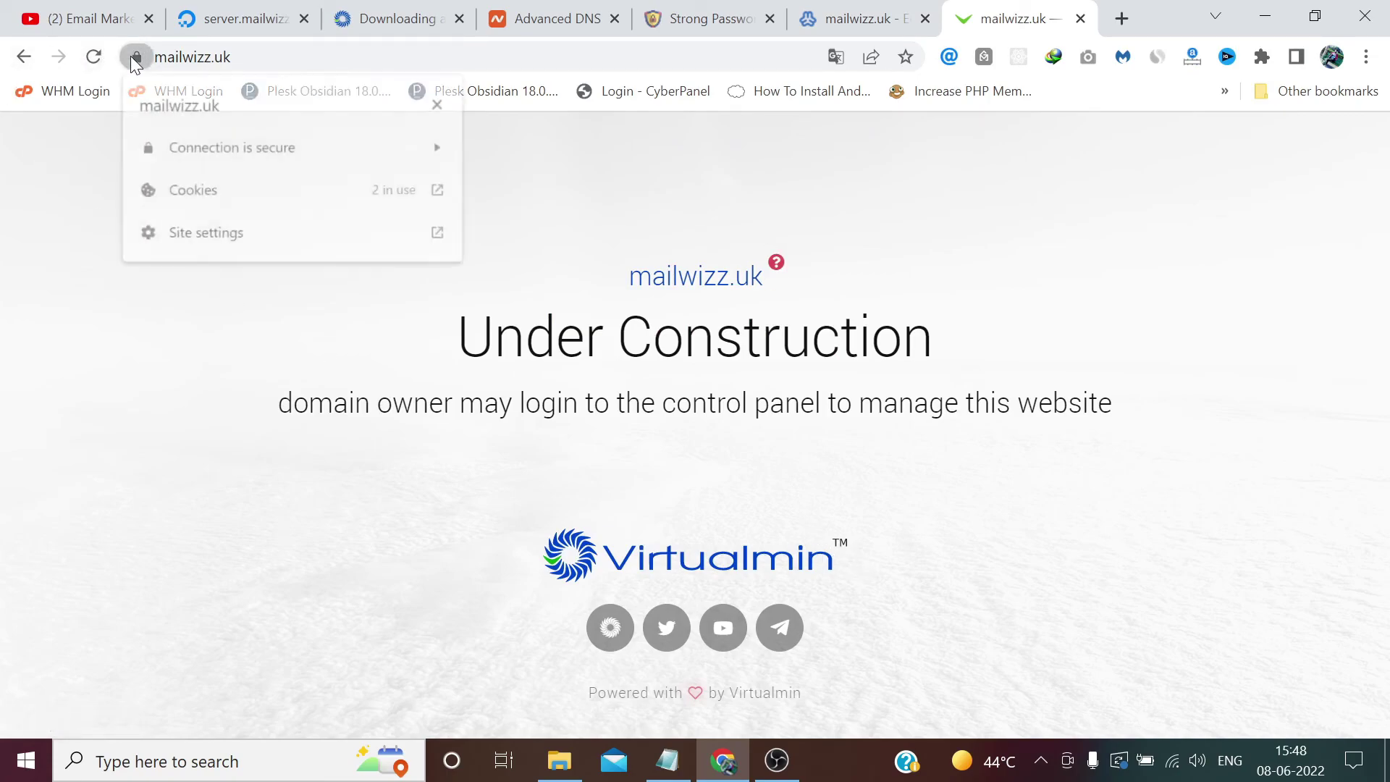
click(42, 298)
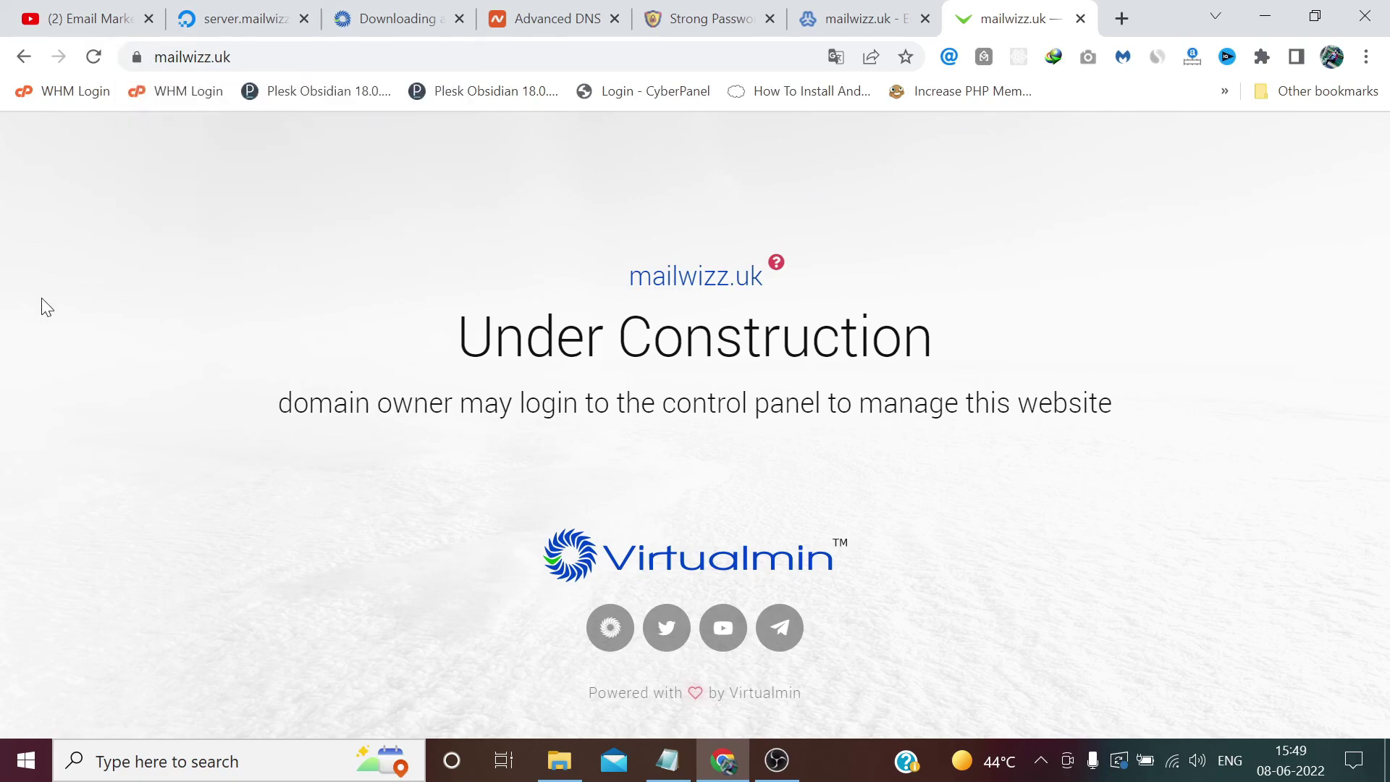